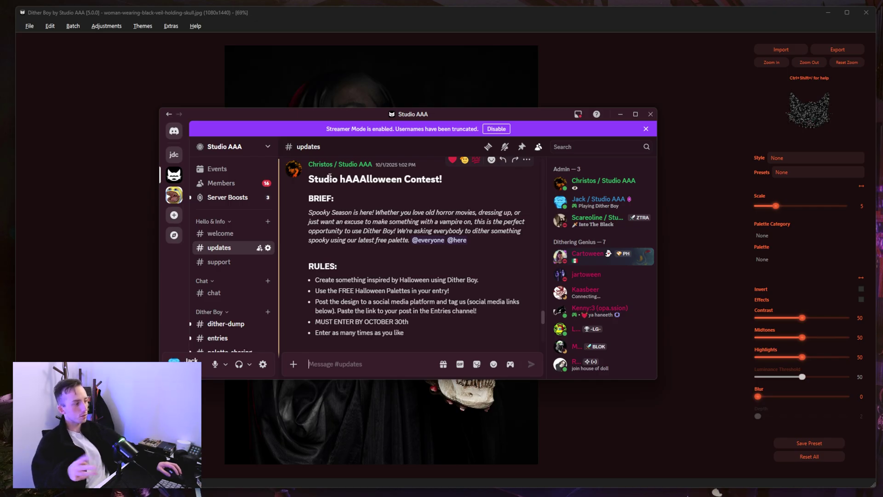
Open the Studio AAA Discord server from Dither Boy's Extras menu
left_click(276, 75)
left_click(168, 30)
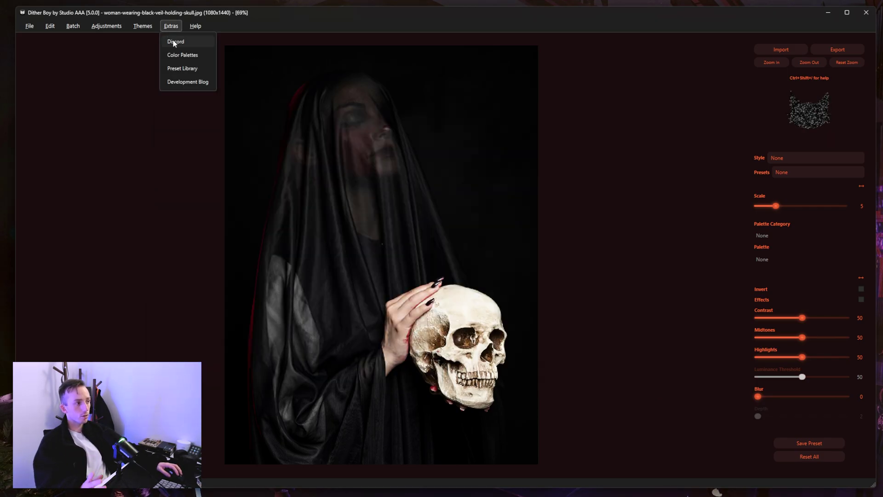
left_click(175, 42)
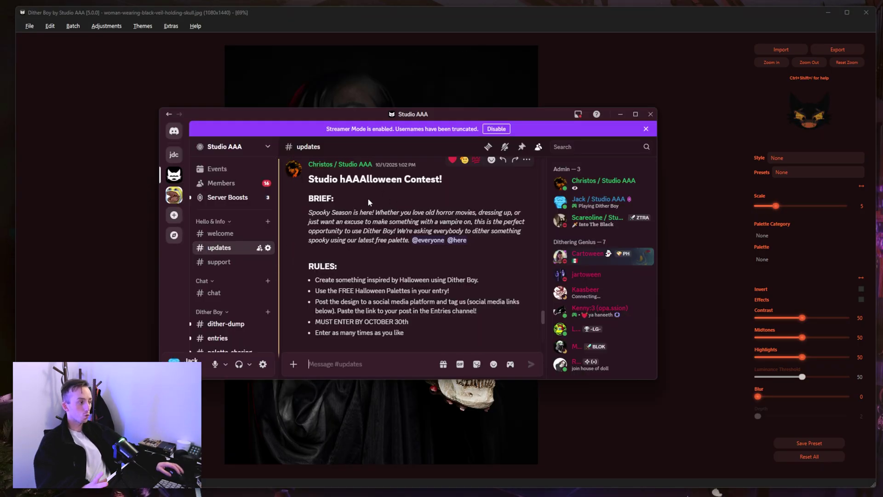
Read through the Studio hAAAlloween Contest brief, rules and prizes in #updates
scroll(367, 199, "down", 3)
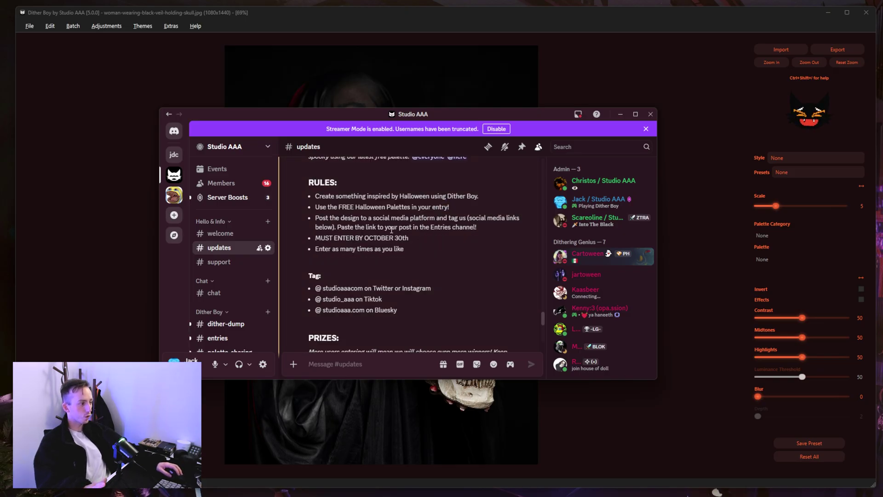
scroll(391, 231, "down", 6)
scroll(390, 232, "up", 5)
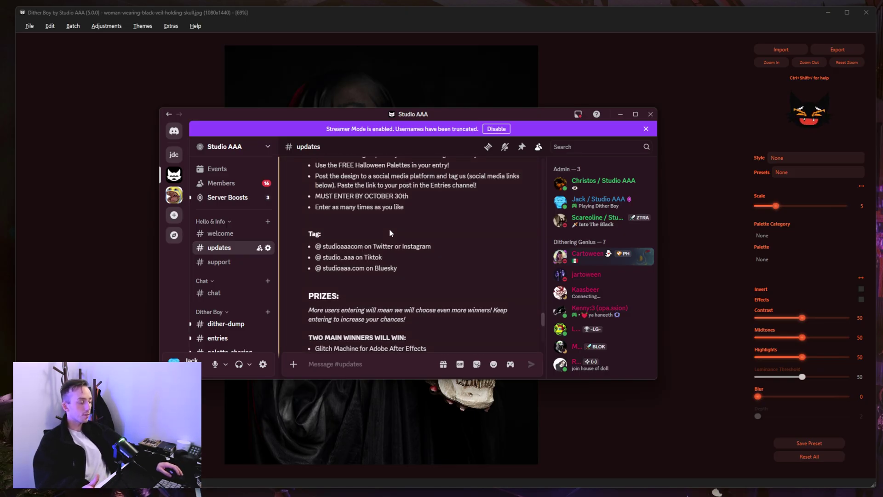
scroll(389, 228, "up", 4)
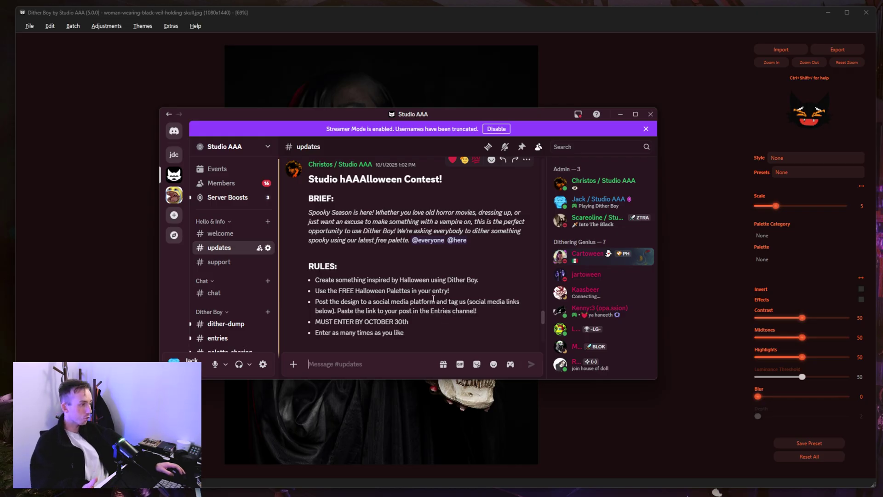
scroll(433, 298, "down", 5)
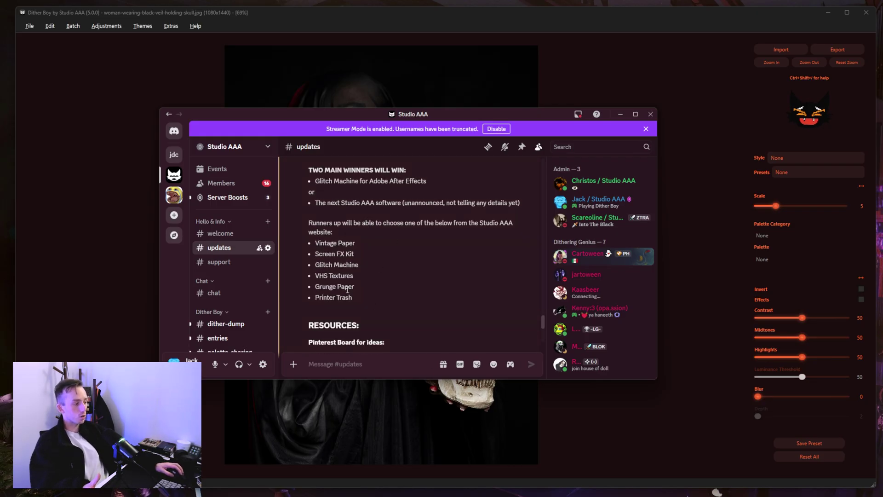
scroll(414, 219, "up", 6)
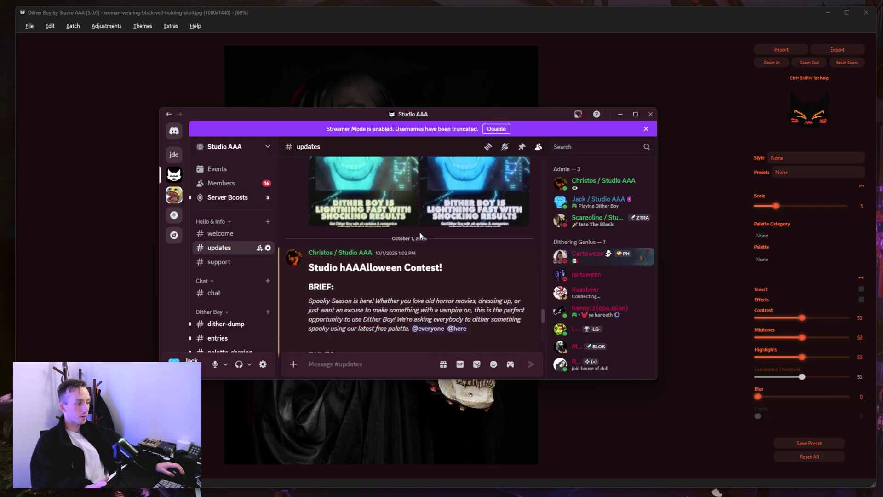
scroll(419, 231, "down", 2)
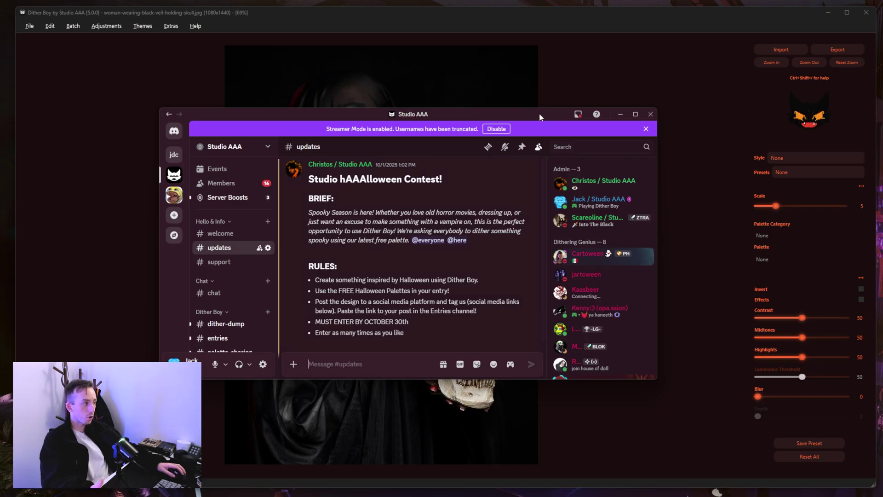
Minimize Discord to return to the undithered veil-and-skull photo in Dither Boy
left_click(622, 115)
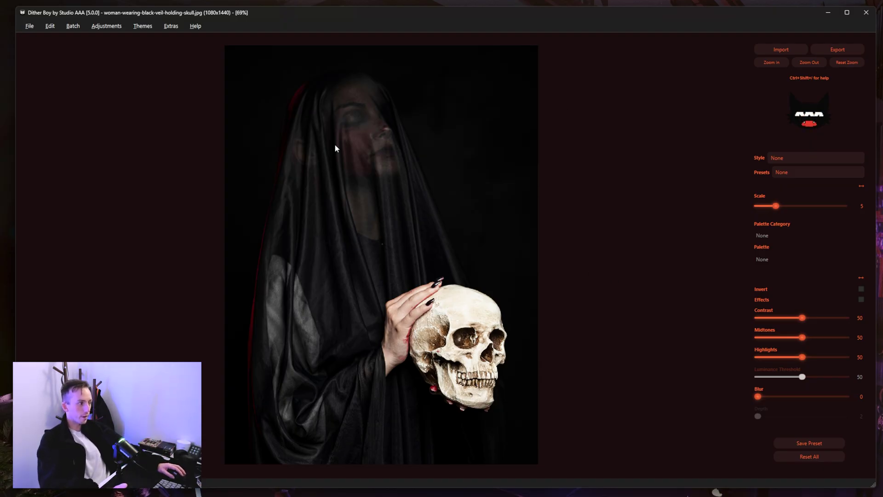
Apply Floyd-Steinberg dithering with the Halloween category's Eclipse palette
left_click(793, 158)
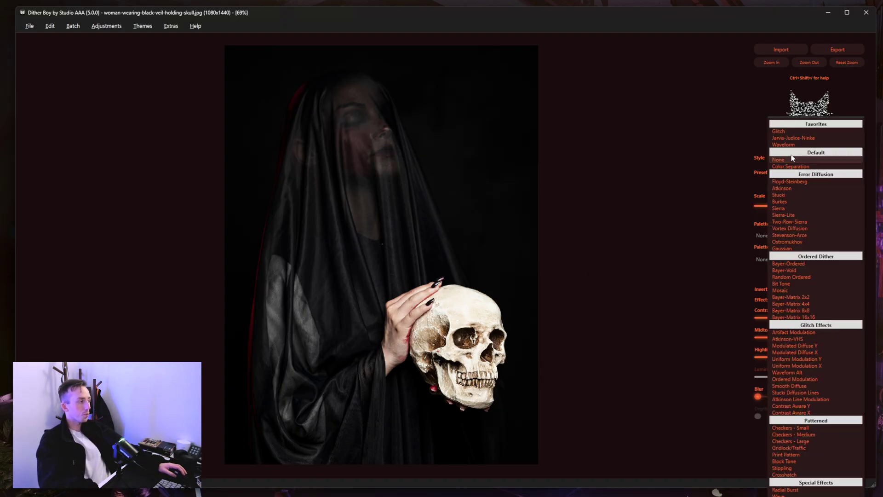
left_click(793, 185)
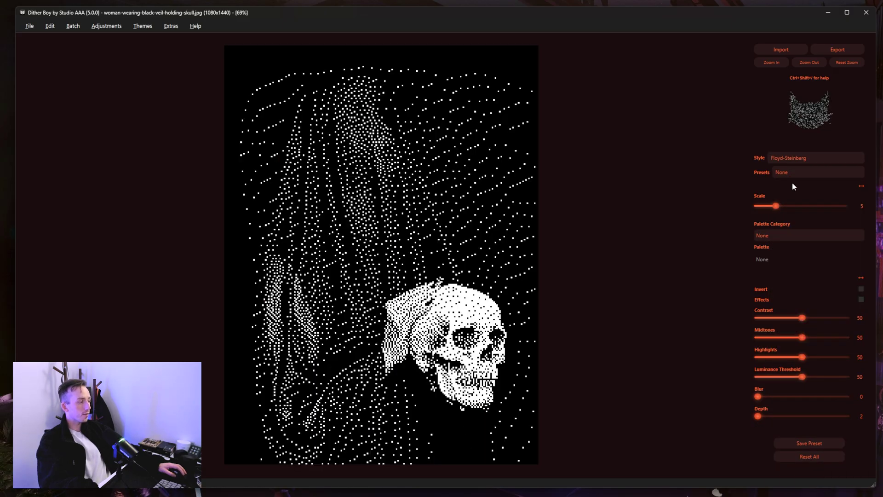
left_click(779, 234)
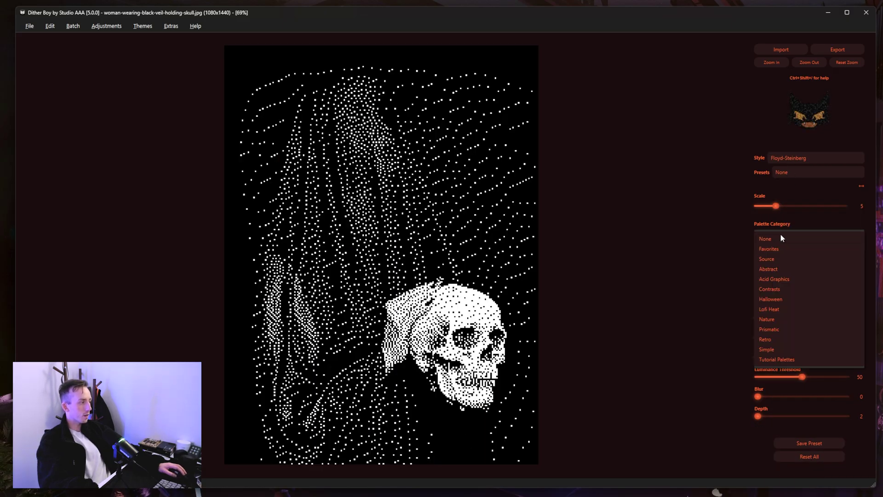
left_click(781, 302)
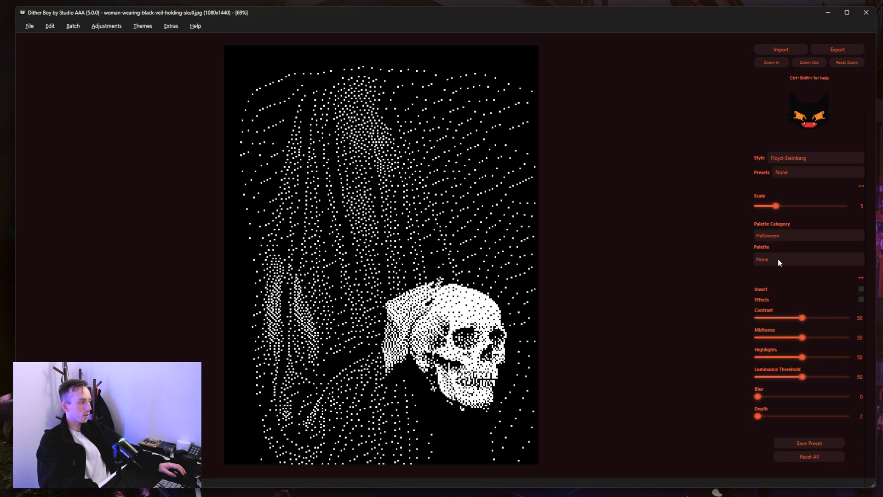
left_click(778, 259)
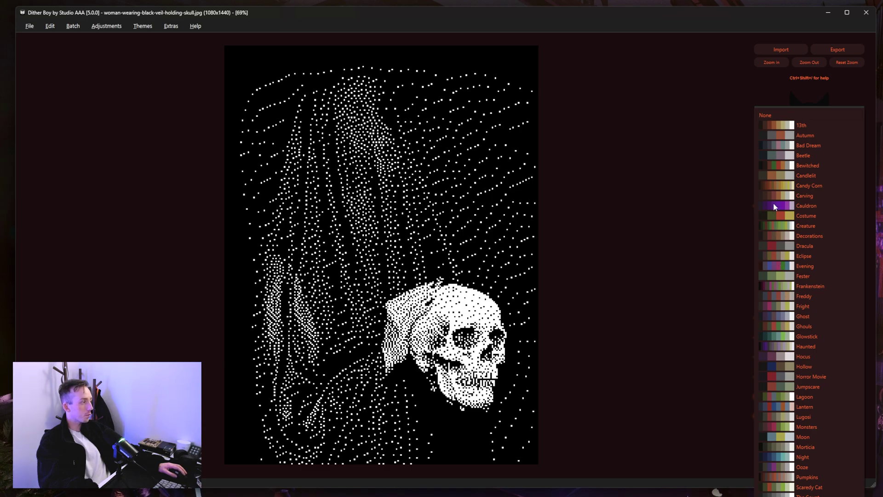
left_click(800, 255)
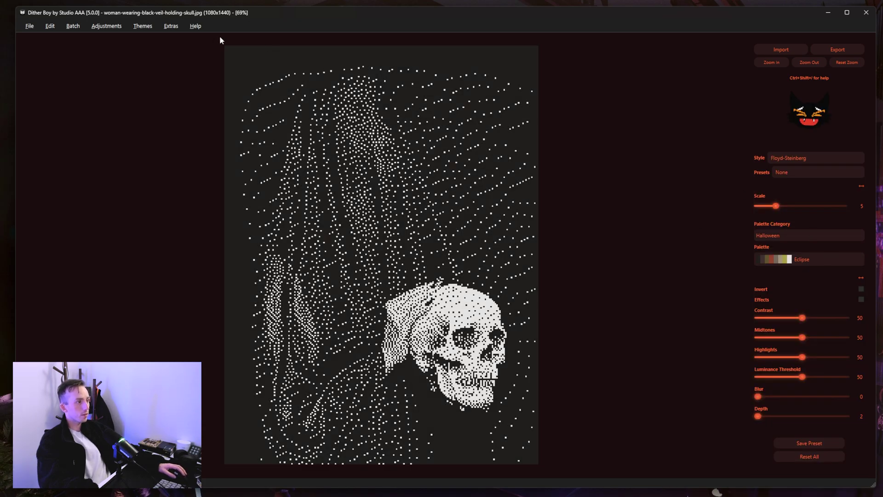
Check the Extras list and the palette import options, choosing nothing
left_click(171, 27)
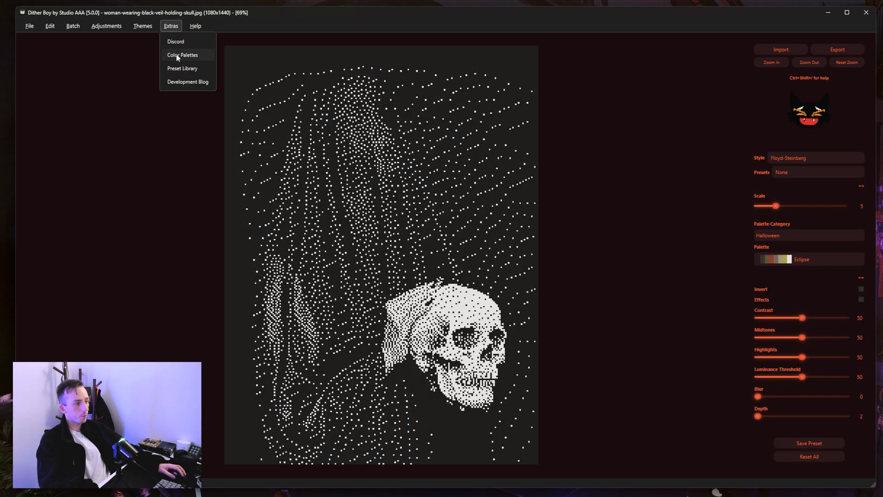
left_click(462, 87)
left_click(90, 29)
mouse_move(106, 88)
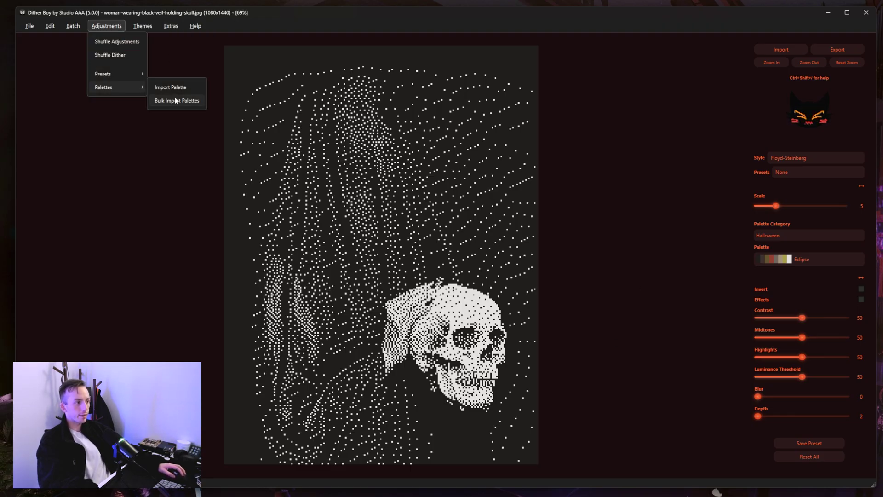
left_click(455, 181)
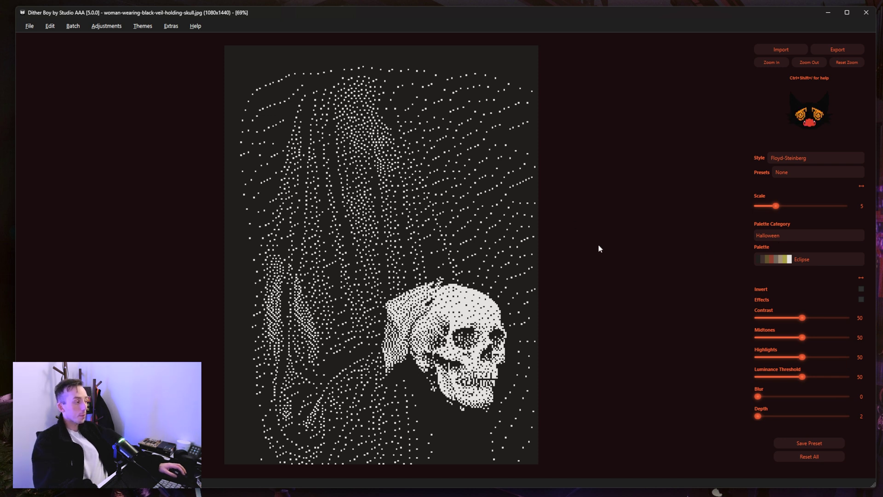
Try the Source palette category at depths up to 5, ending on Source 3 at depth 2
left_click(776, 233)
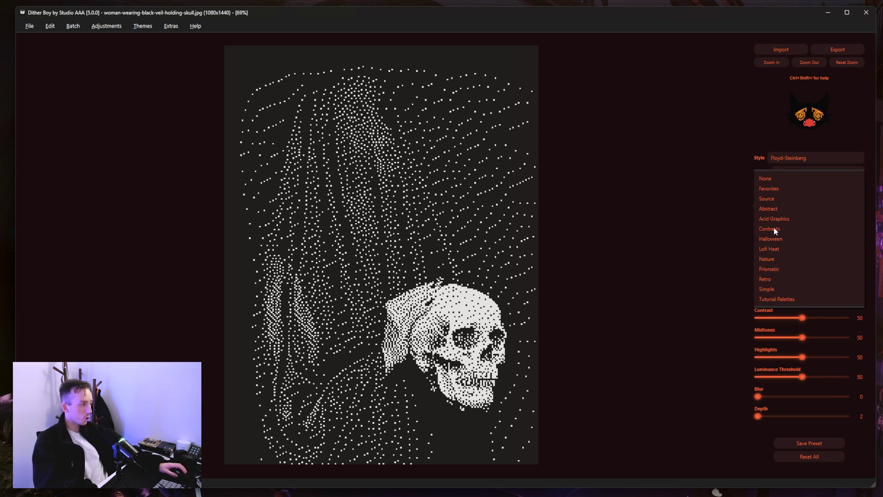
left_click(772, 201)
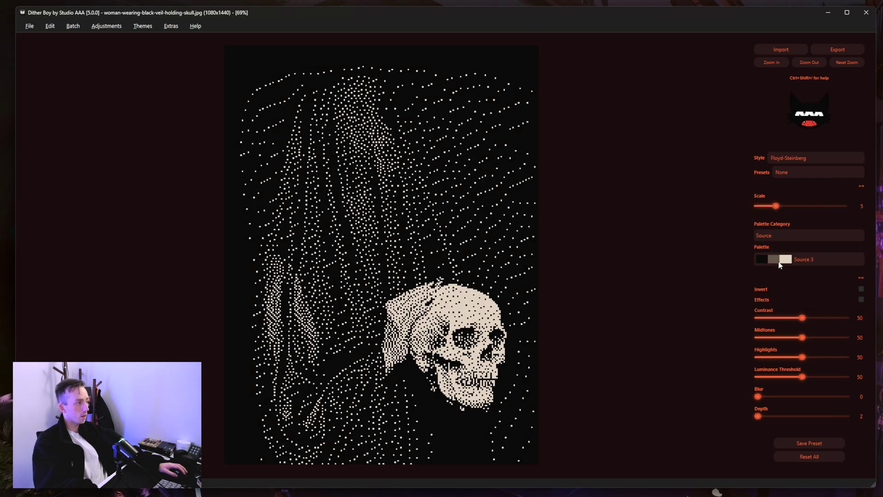
scroll(779, 263, "down", 1)
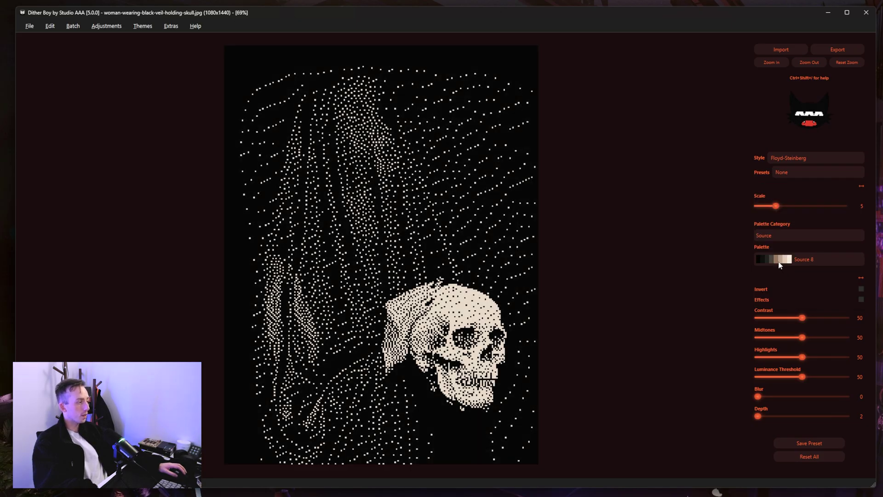
left_click(760, 416)
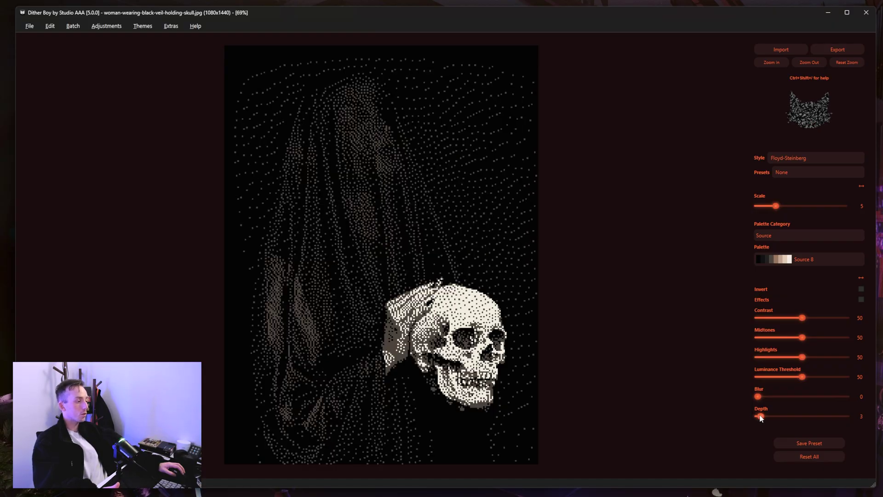
left_click_drag(760, 416, 741, 415)
left_click(788, 257)
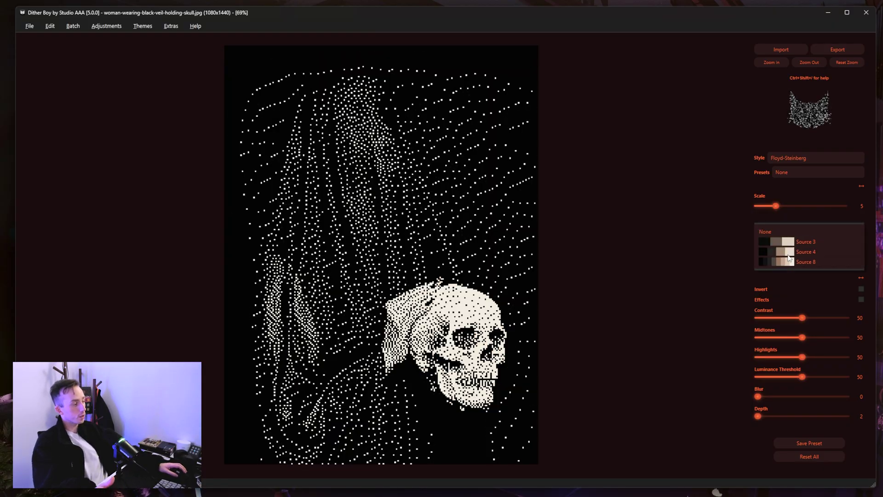
left_click(781, 241)
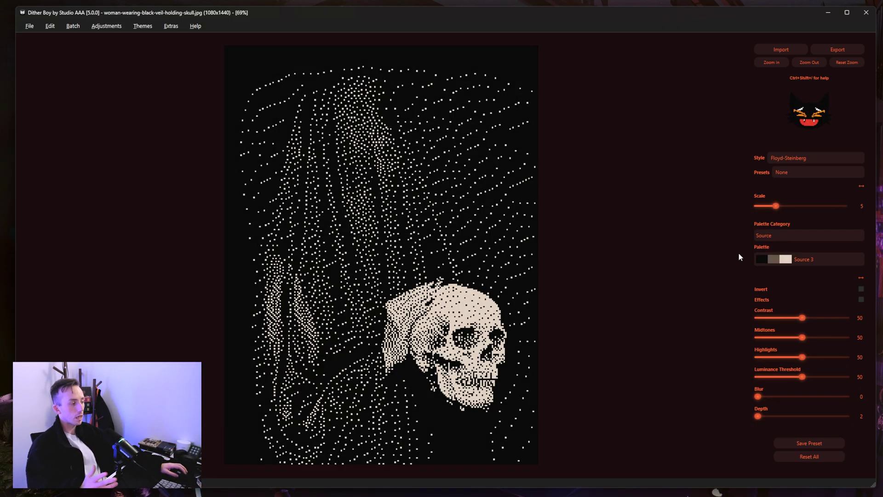
Reapply the Halloween Eclipse palette and raise the dither depth to 5
left_click(769, 237)
left_click(777, 277)
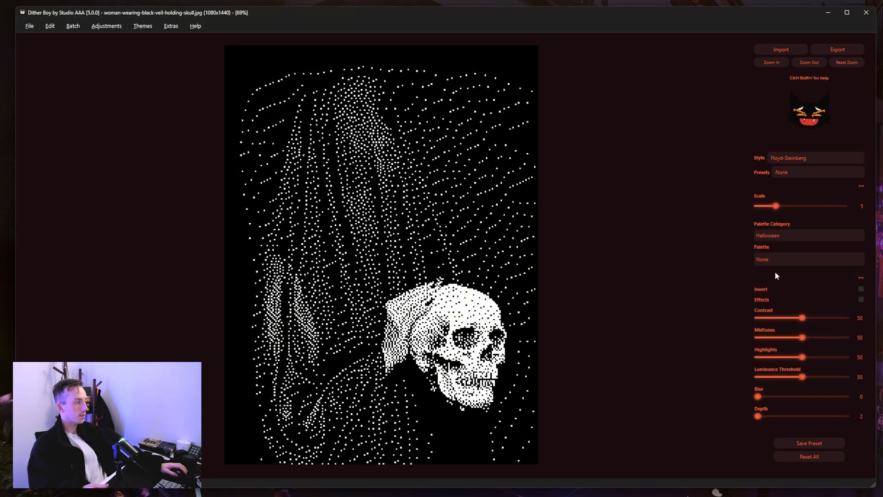
left_click(773, 263)
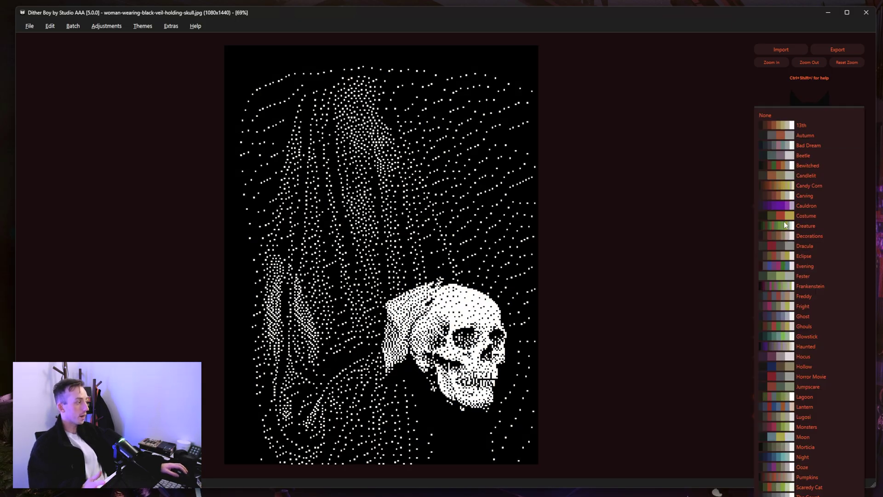
left_click(802, 256)
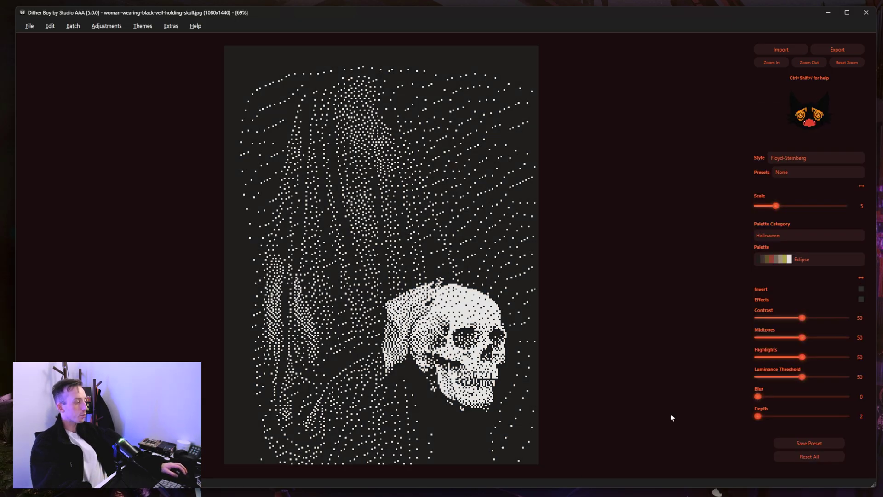
left_click(759, 417)
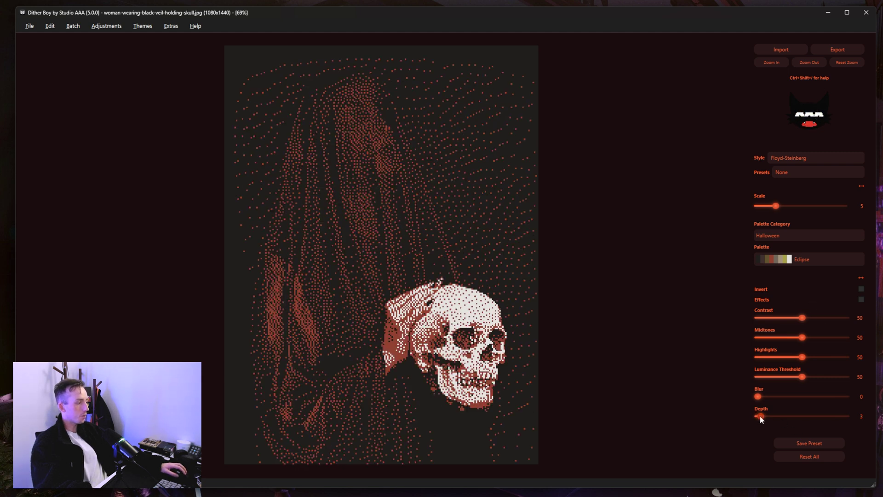
left_click_drag(760, 416, 766, 416)
Zoom and pan around the skull to inspect the dither pixels at scale 5
left_click(766, 61)
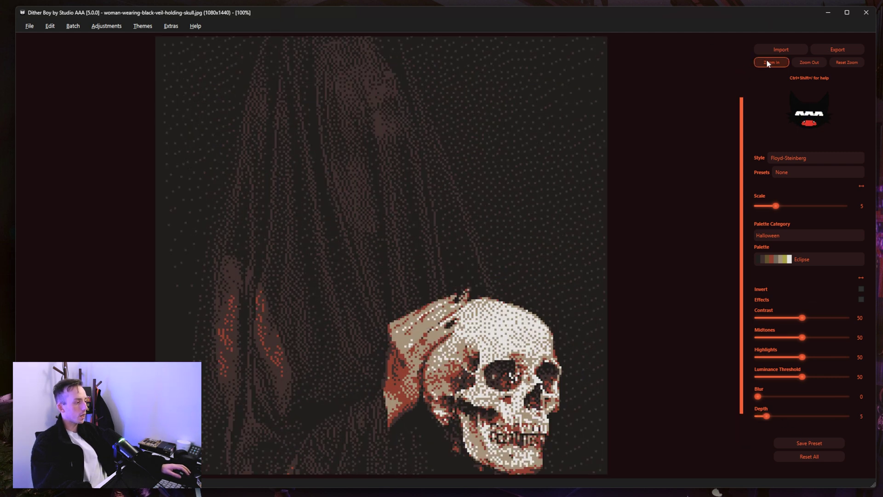
left_click(802, 62)
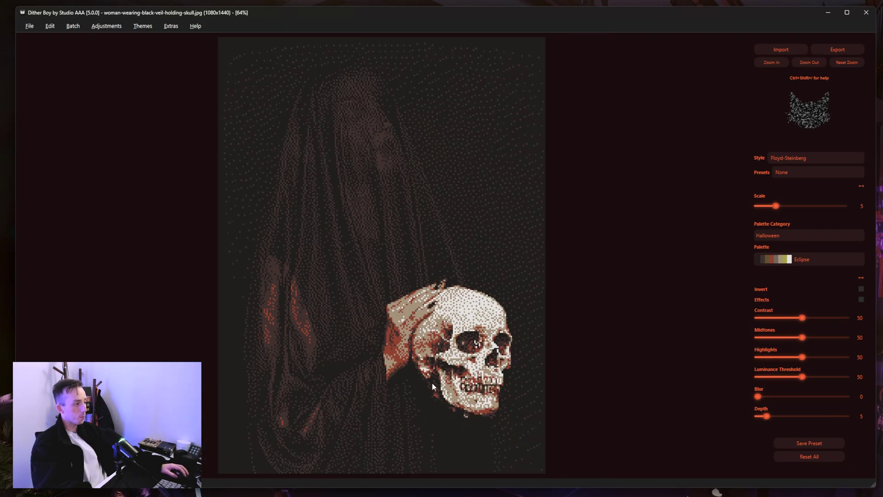
left_click(765, 65)
scroll(332, 122, "down", 4)
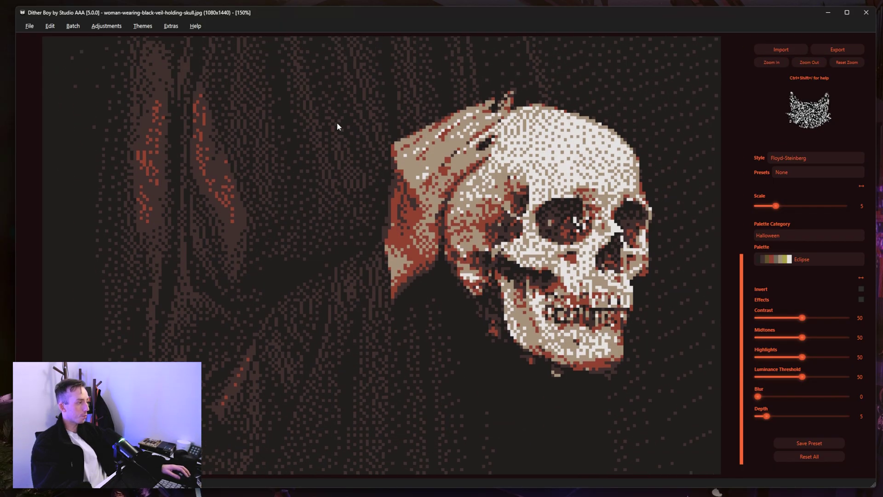
scroll(538, 227, "up", 2)
left_click_drag(538, 228, 316, 205)
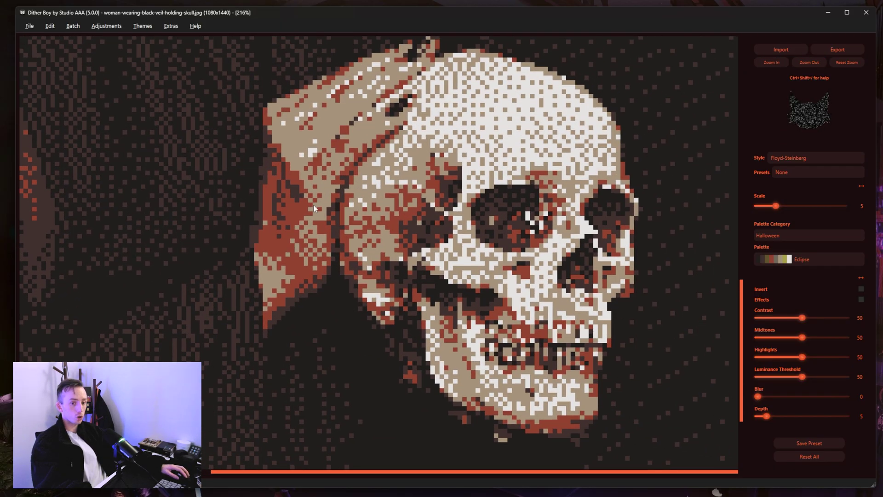
left_click(807, 62)
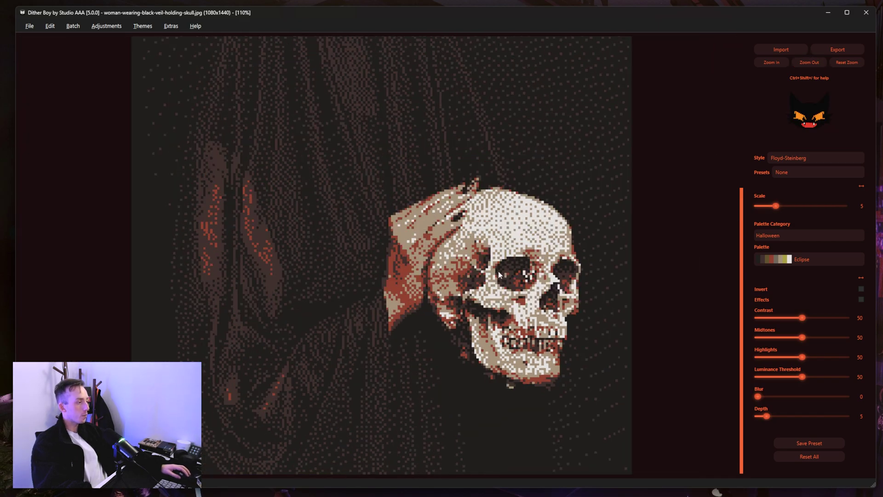
left_click(804, 63)
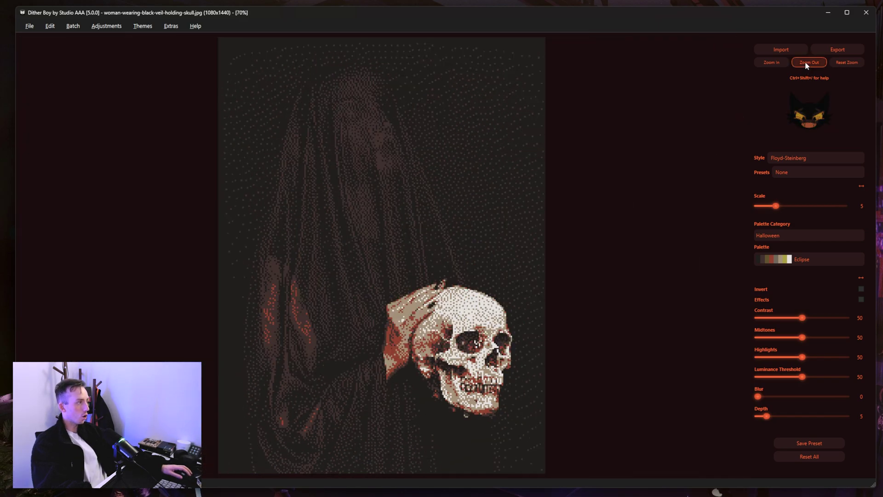
Test larger dither scales, then drop the scale to 2 and zoom in on the finer pixels
left_click_drag(776, 205, 793, 207)
left_click(772, 65)
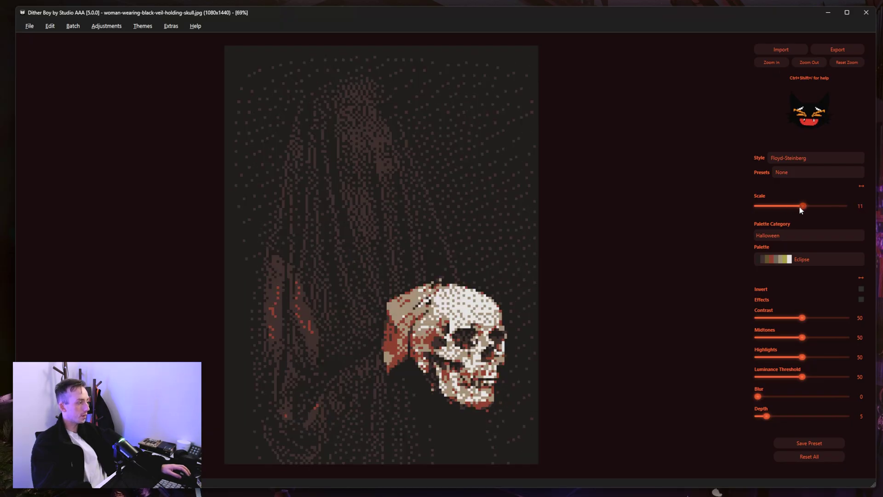
left_click(799, 207)
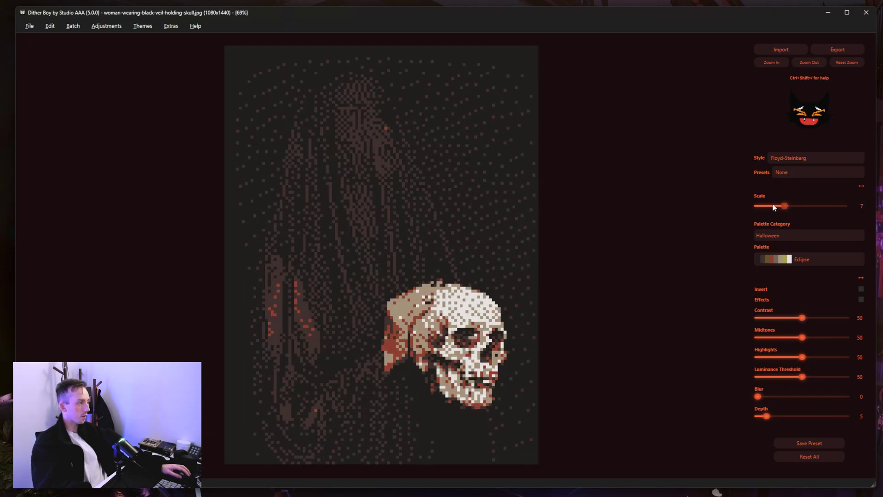
left_click_drag(773, 207, 766, 205)
left_click(771, 62)
left_click(771, 62)
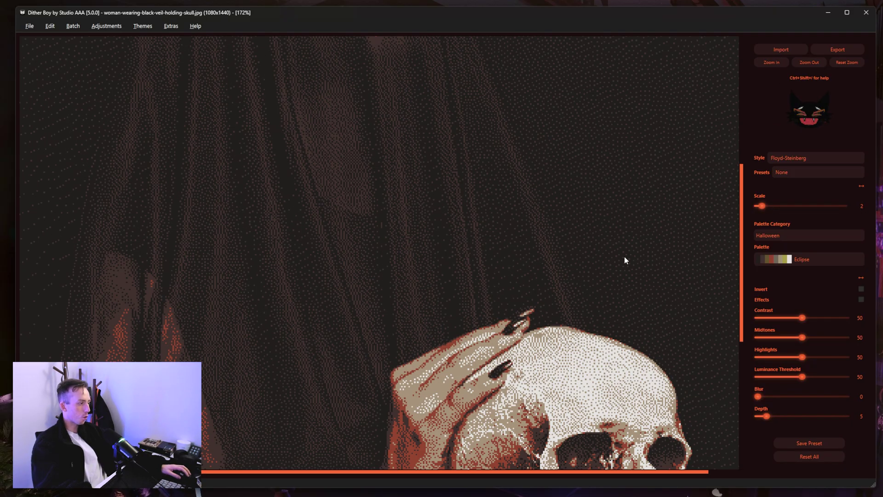
left_click_drag(622, 260, 585, 38)
left_click(771, 62)
left_click(772, 62)
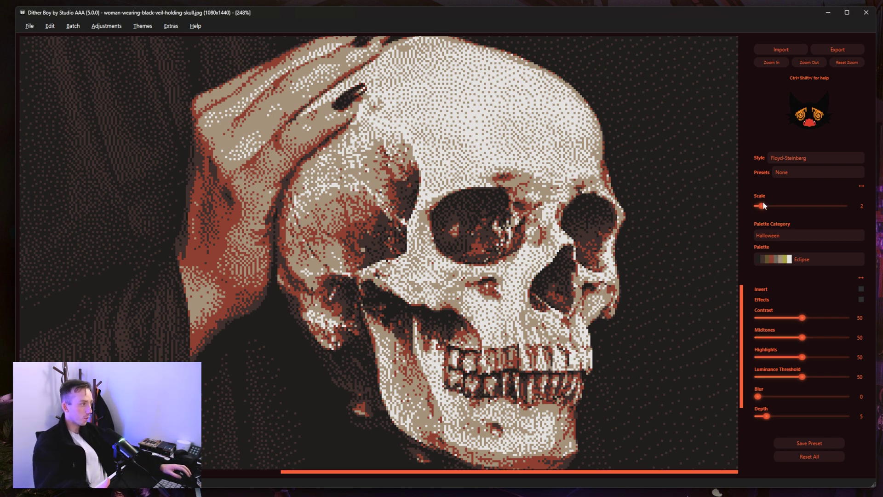
Set the dither scale to 3 and zoom out to fit the skull
left_click_drag(764, 206, 765, 205)
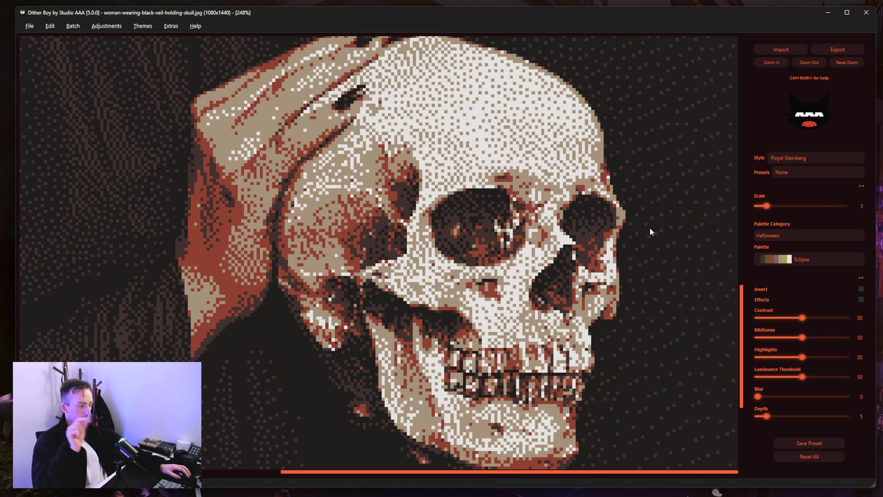
scroll(649, 229, "down", 1)
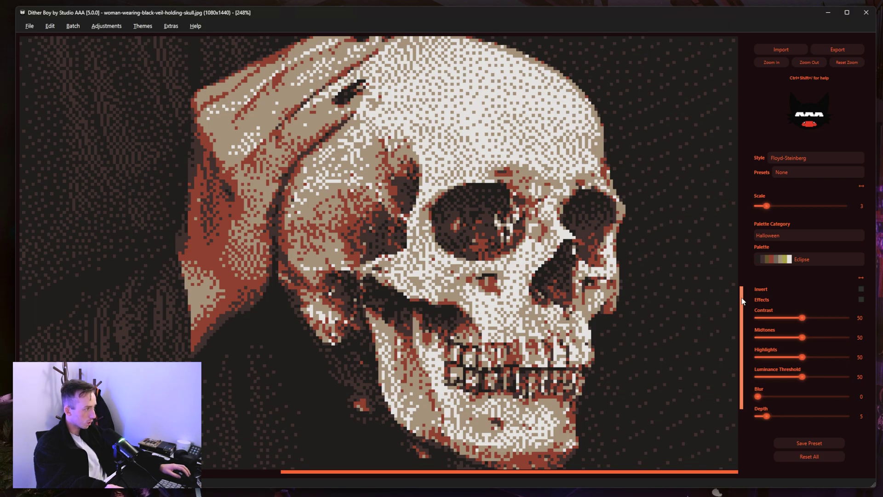
left_click(809, 62)
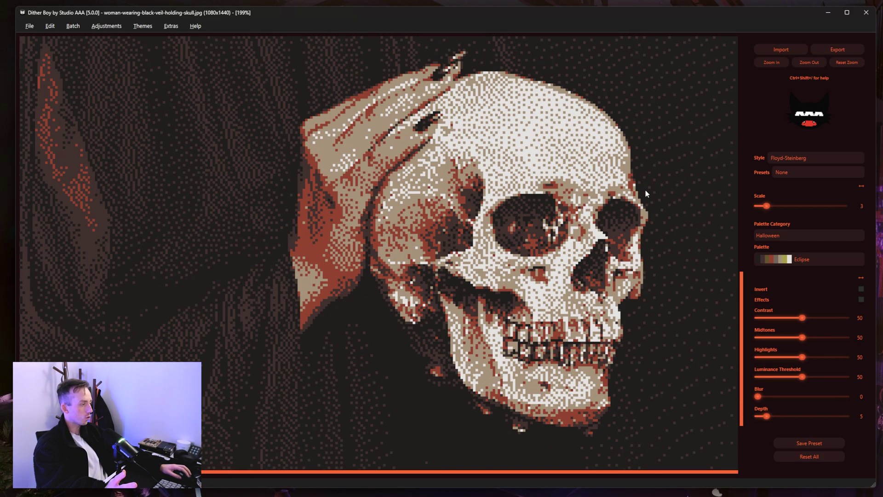
scroll(644, 189, "down", 1)
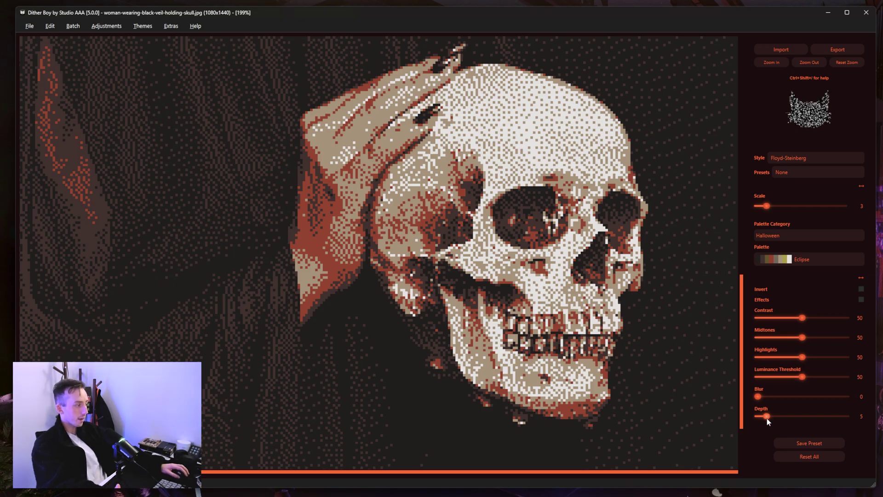
Raise Depth to 16, Contrast to 63, Midtones to 53 and Highlights to 63
left_click_drag(767, 418, 804, 417)
left_click_drag(802, 318, 813, 357)
left_click_drag(807, 317, 813, 317)
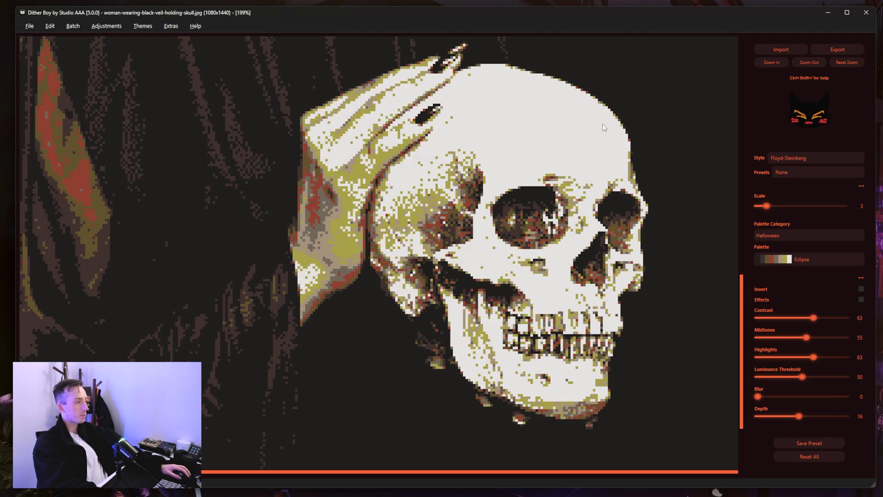
Drop Depth to its minimum of 2 and zoom in on the sparse white dots
left_click(806, 65)
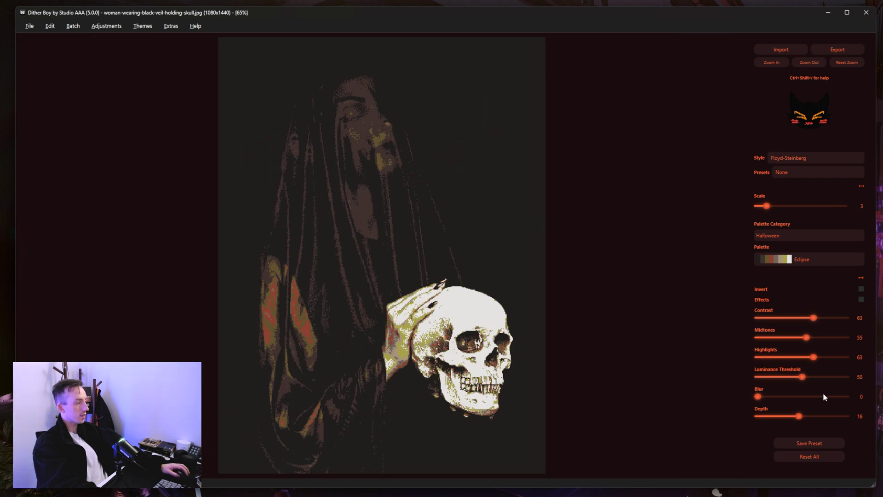
left_click_drag(800, 418, 524, 399)
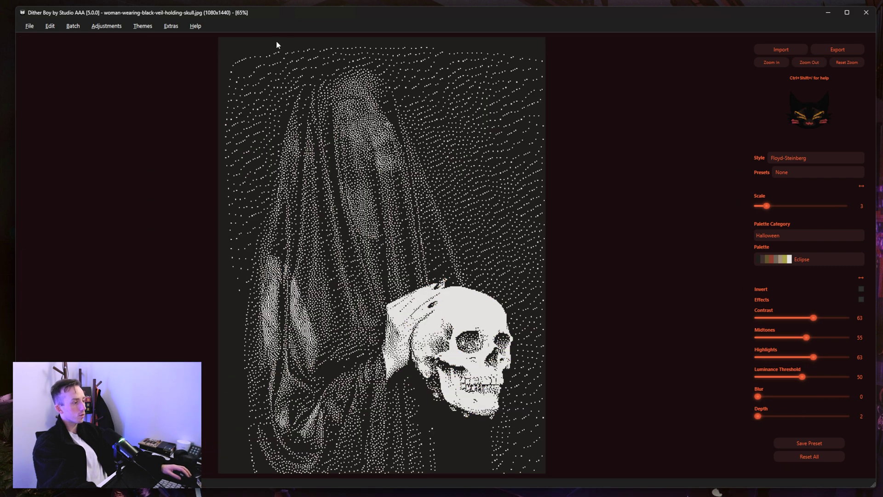
scroll(492, 177, "up", 3)
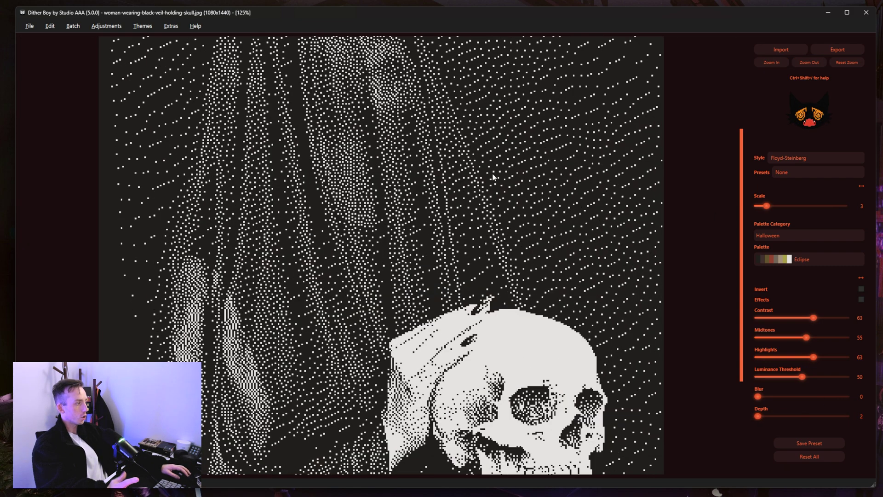
scroll(434, 251, "up", 3)
left_click(765, 61)
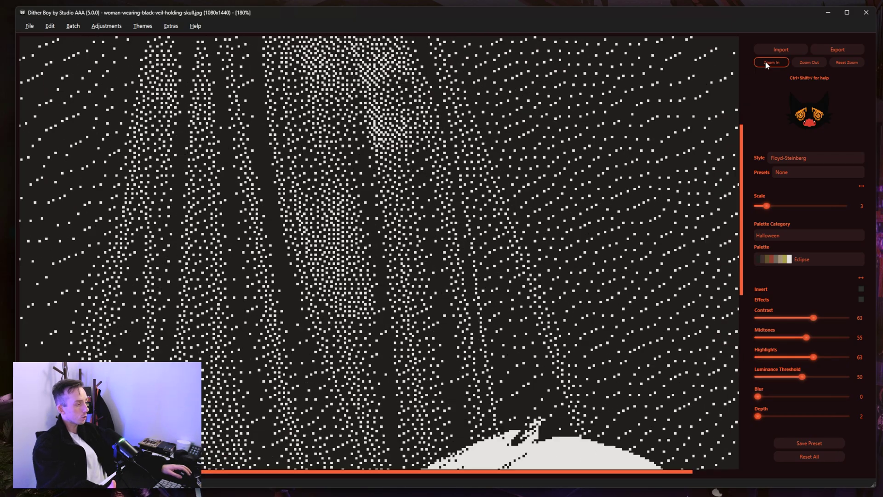
scroll(414, 288, "up", 3)
scroll(415, 287, "up", 3)
scroll(502, 349, "down", 2)
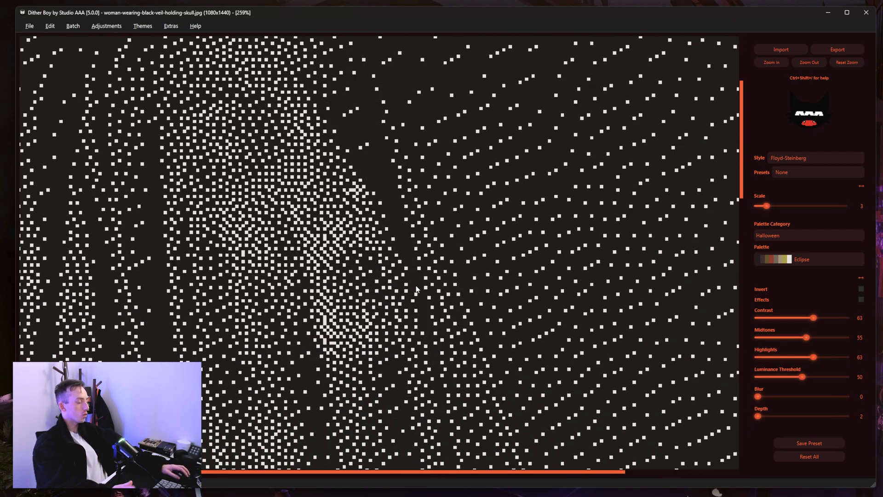
scroll(559, 216, "down", 3)
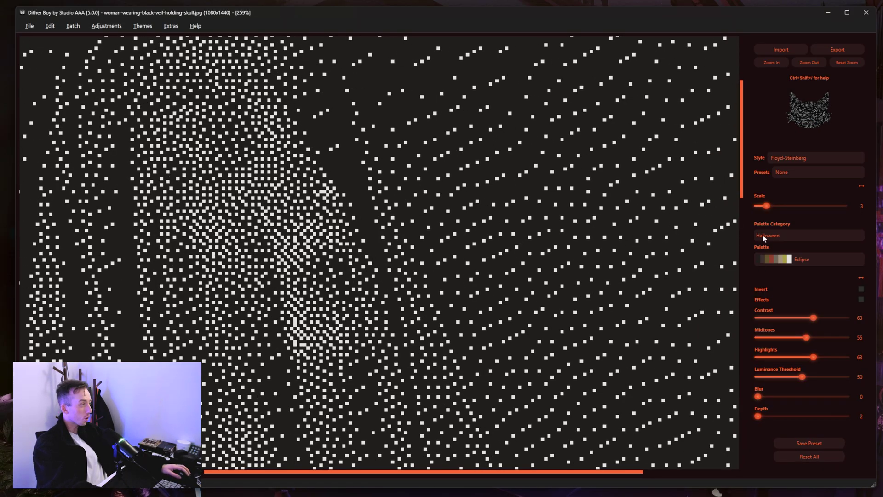
Pan across the skull, then raise Depth to 10
left_click_drag(575, 175, 555, 147)
scroll(529, 143, "down", 10)
scroll(509, 137, "right", 3)
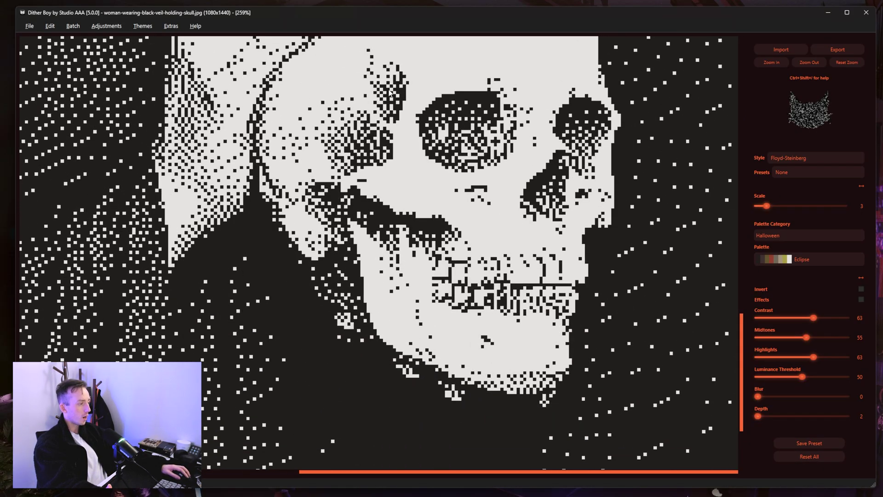
scroll(390, 92, "up", 4)
left_click_drag(757, 416, 780, 417)
scroll(390, 208, "down", 5)
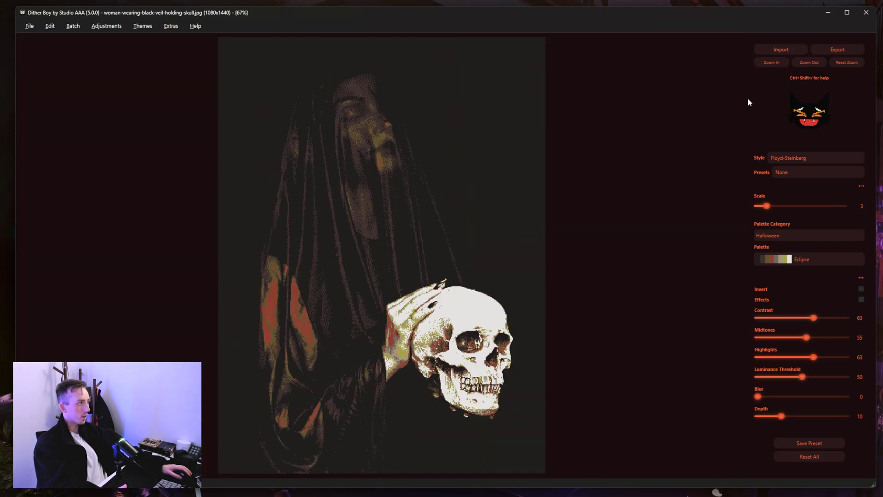
left_click(771, 62)
scroll(597, 263, "up", 2)
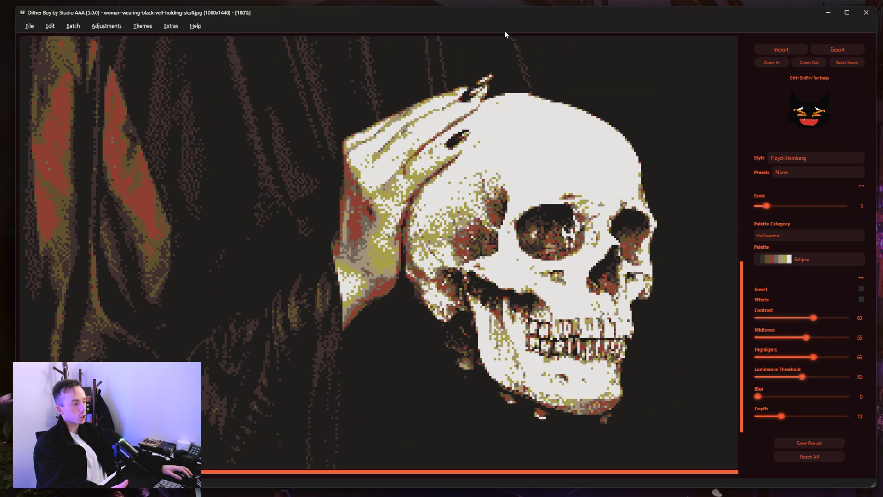
left_click(786, 260)
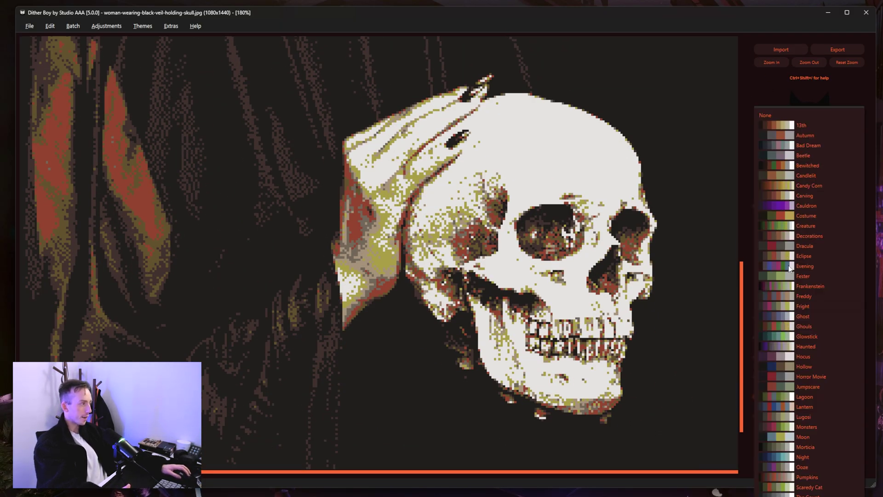
left_click(741, 203)
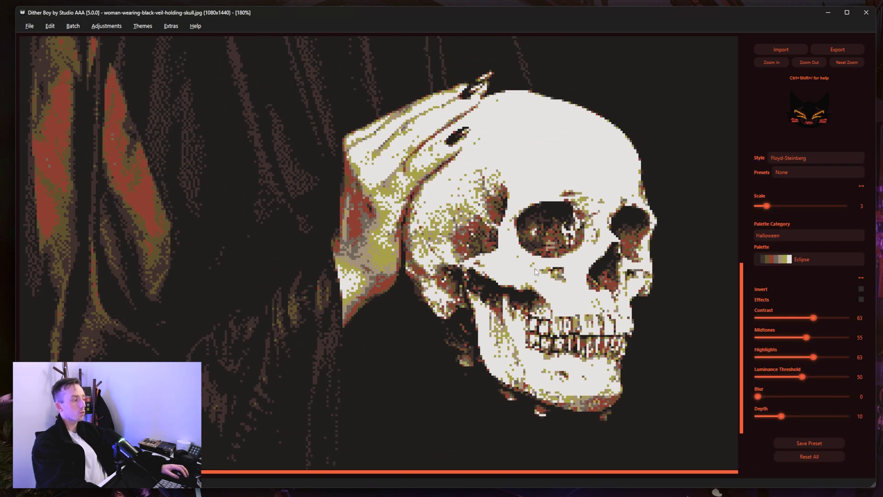
left_click_drag(785, 318, 811, 320)
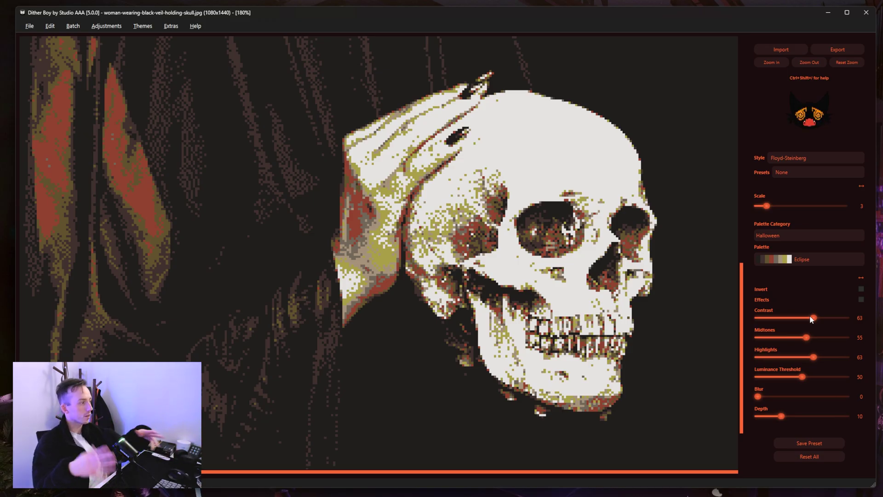
Set Blur 8, Depth 11 and Midtones 28, dipping Highlights to 18 before settling at 59
scroll(652, 153, "down", 1)
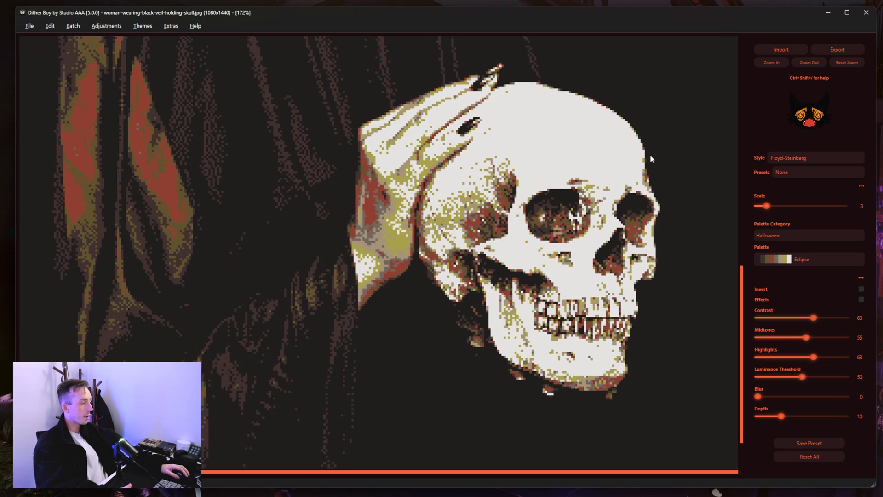
scroll(765, 411, "up", 1)
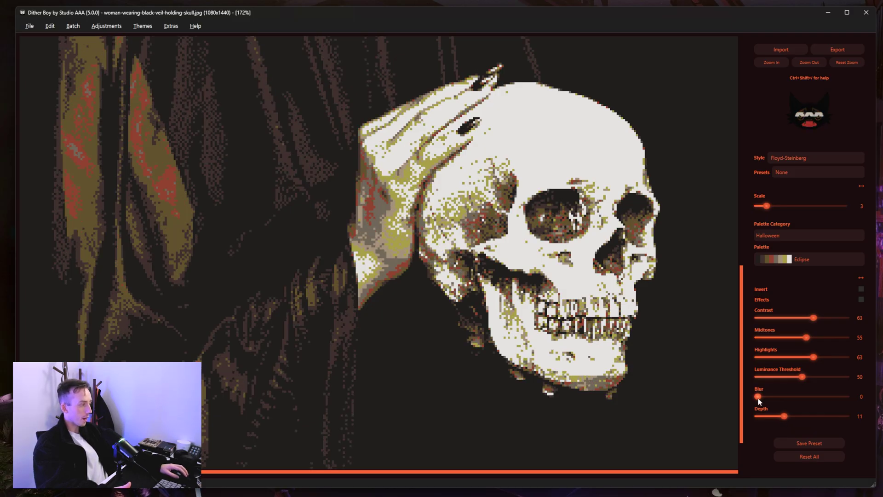
left_click_drag(762, 400, 766, 400)
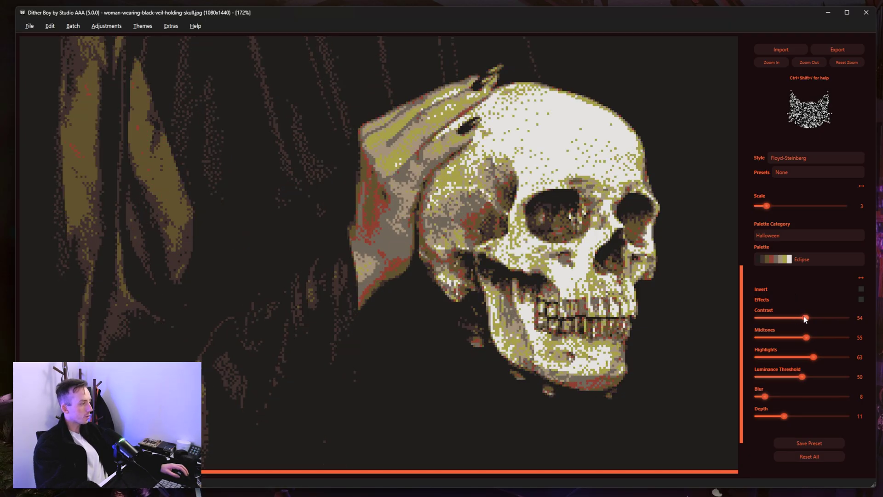
mouse_move(806, 337)
left_mouse_down()
mouse_move(844, 342)
mouse_move(810, 337)
left_mouse_up()
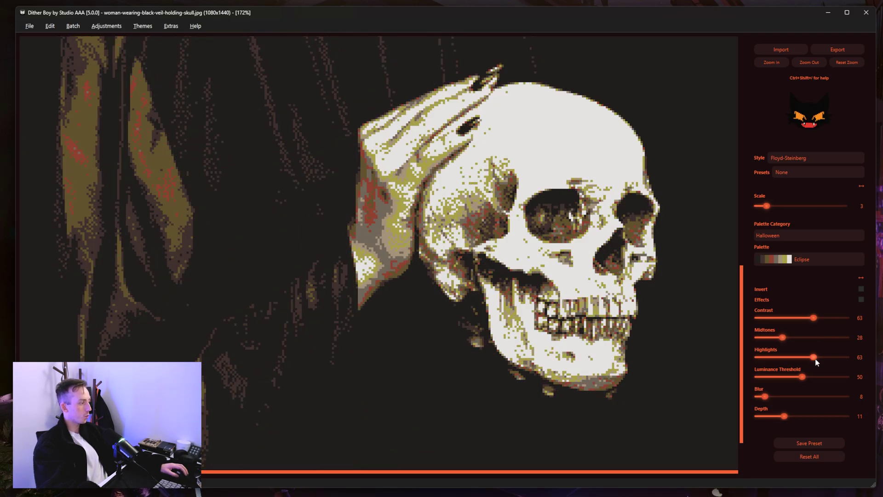
left_click_drag(813, 357, 774, 357)
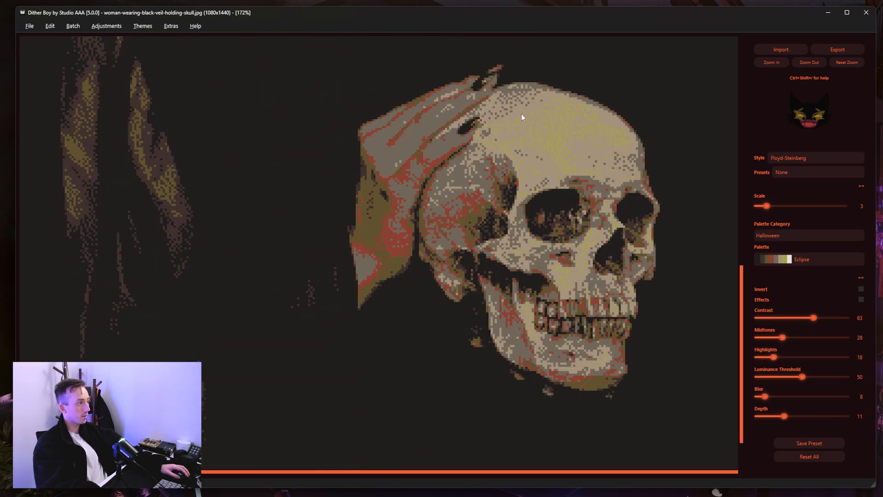
left_click_drag(774, 357, 809, 358)
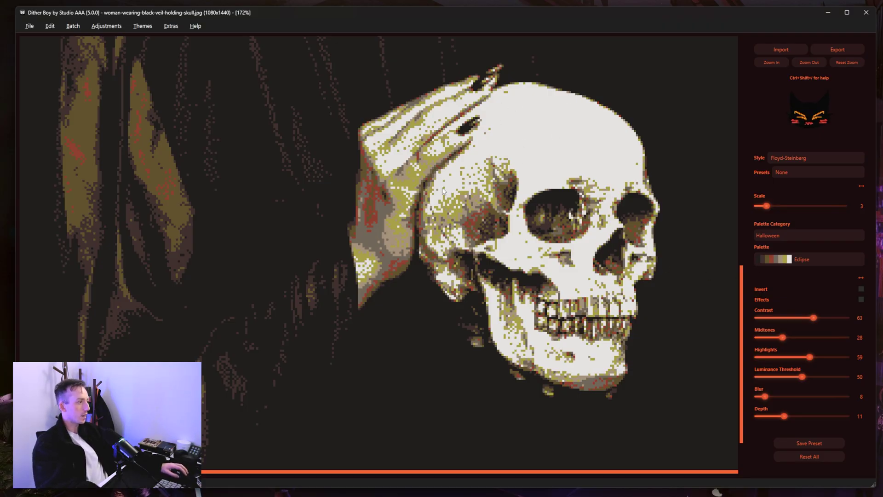
Reset the Bayer-Ordered dither's contrast, highlights and midtones to 50
left_click(771, 62)
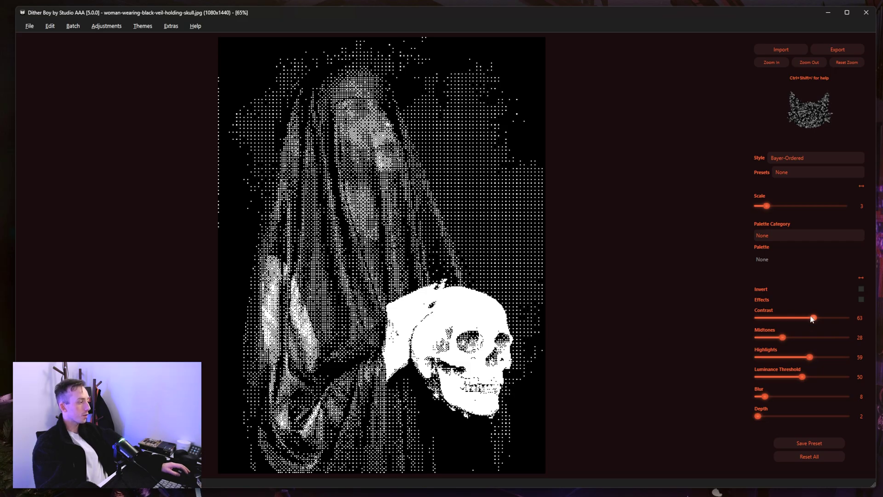
left_click_drag(811, 319, 793, 337)
left_click(811, 357)
left_click(802, 357)
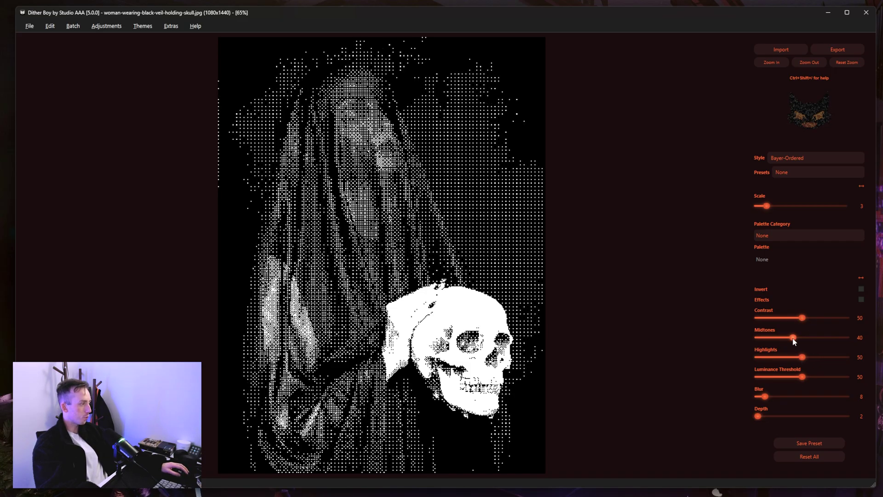
left_click_drag(793, 338, 797, 339)
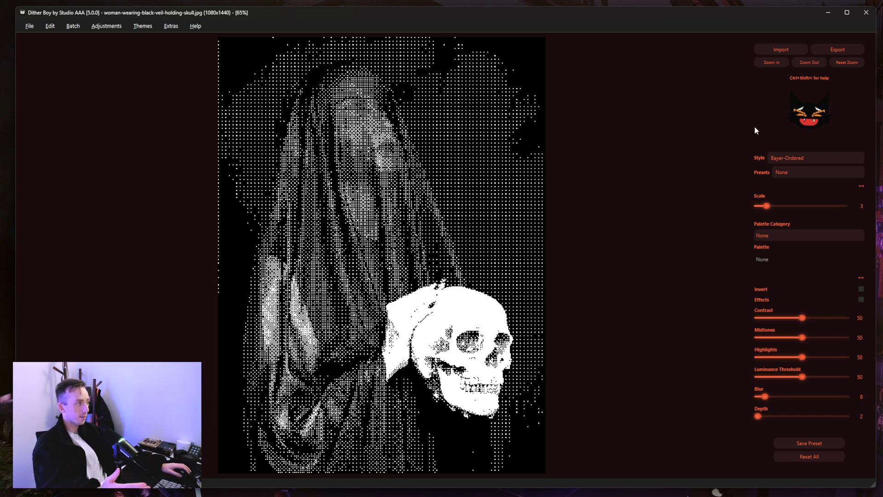
left_click(804, 158)
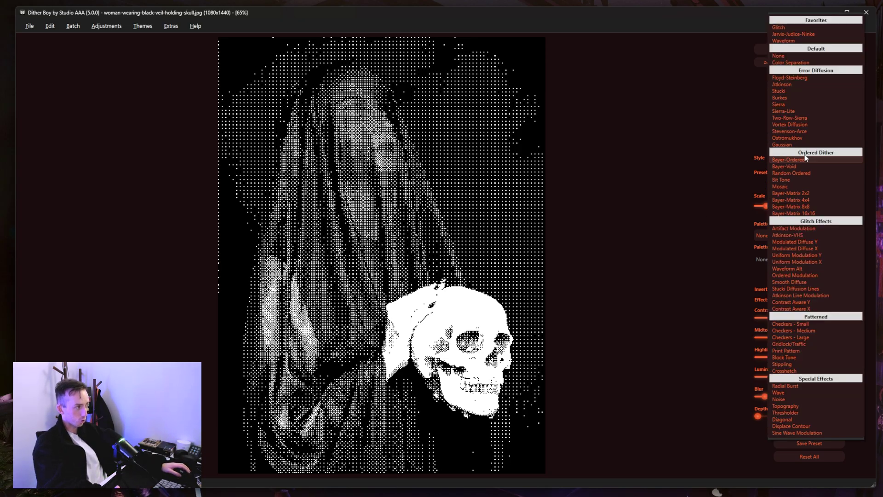
left_click(817, 242)
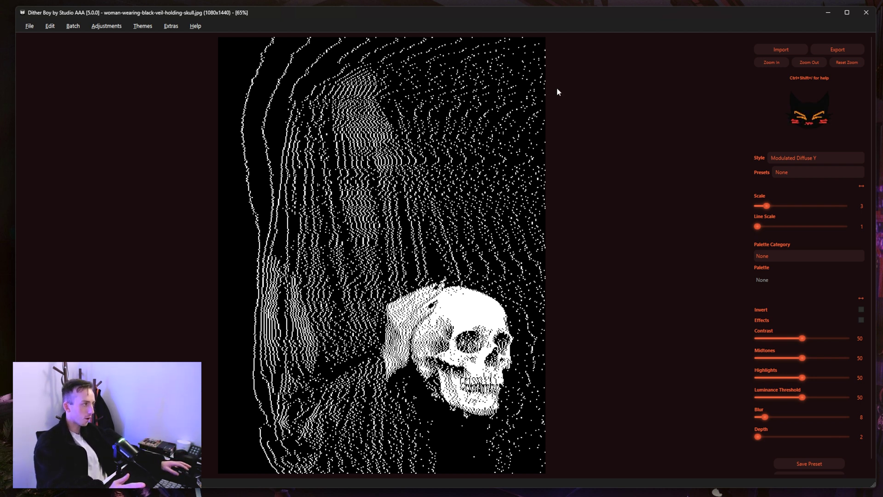
left_click(802, 156)
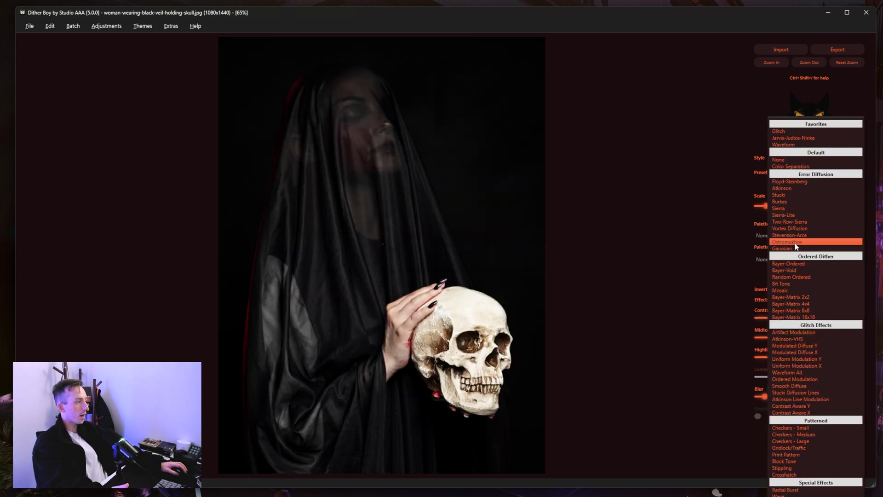
left_click(785, 188)
left_click(789, 161)
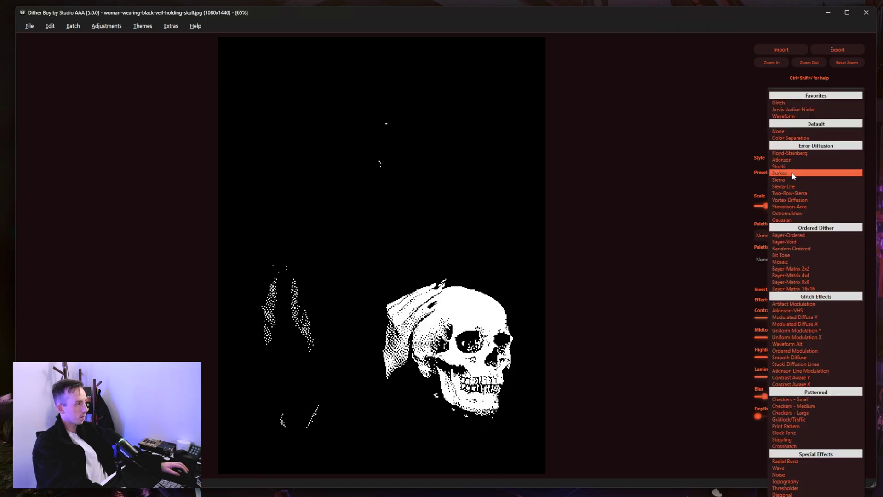
left_click(792, 175)
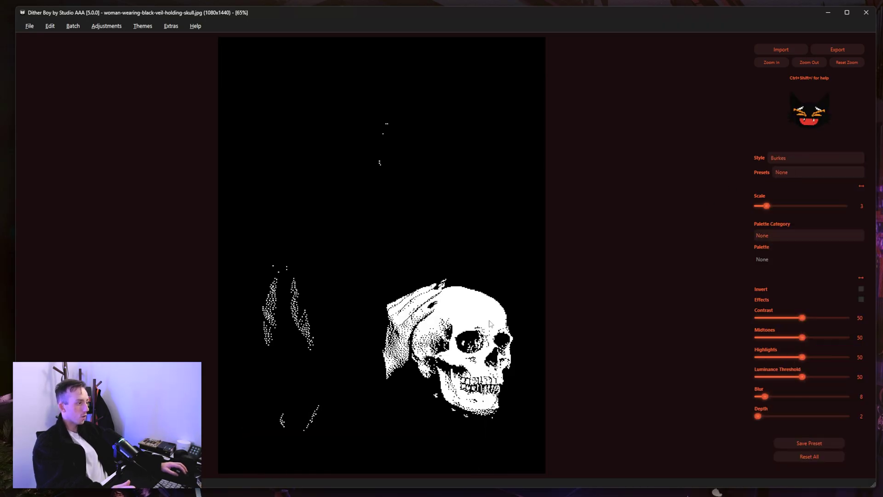
left_click(771, 63)
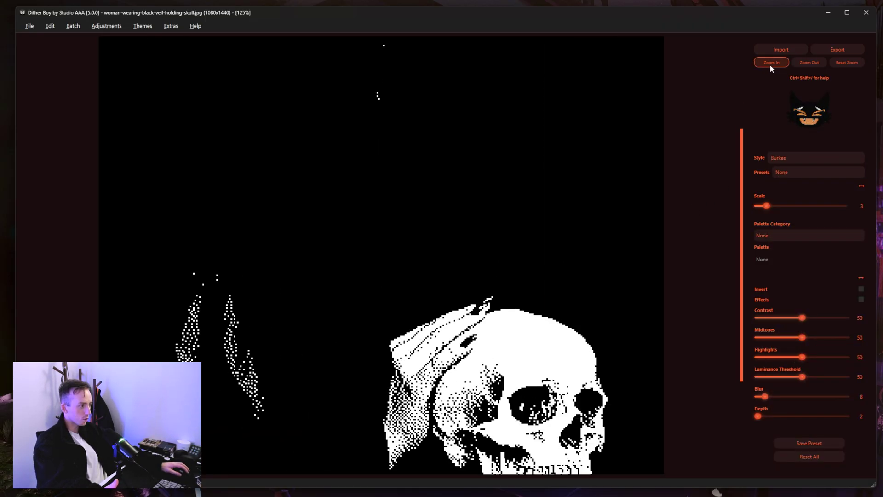
scroll(331, 131, "up", 2)
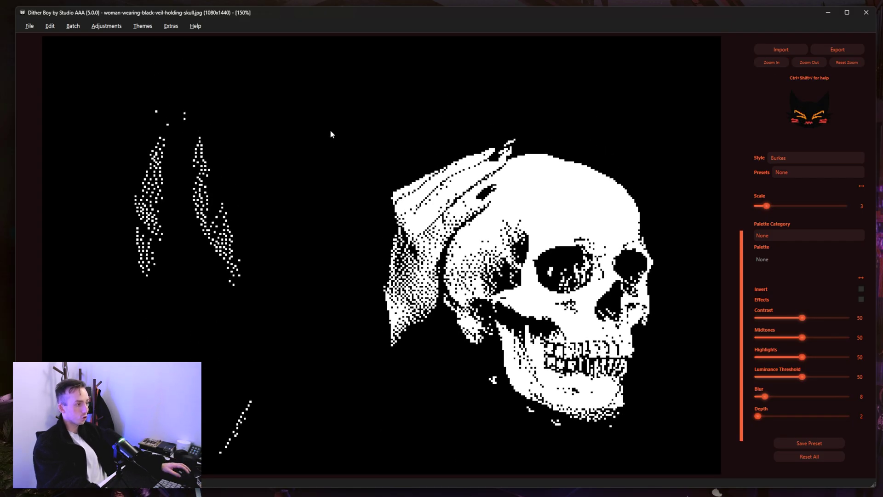
left_click(793, 156)
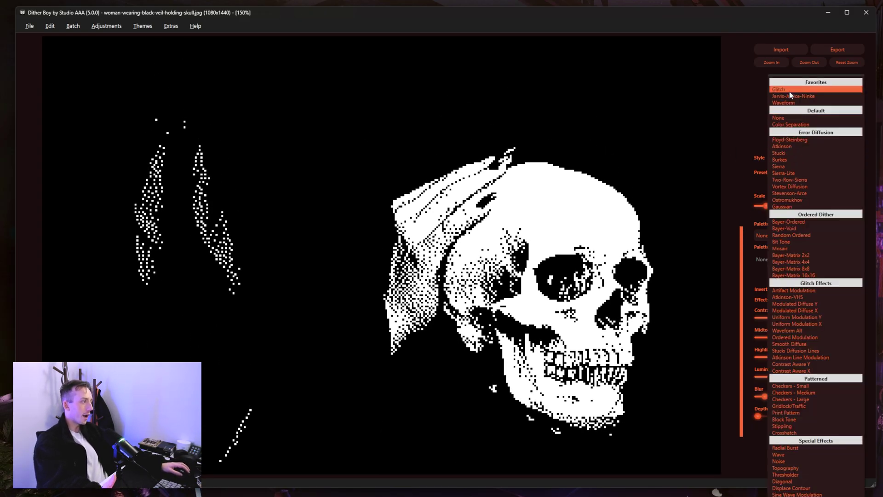
left_click(794, 103)
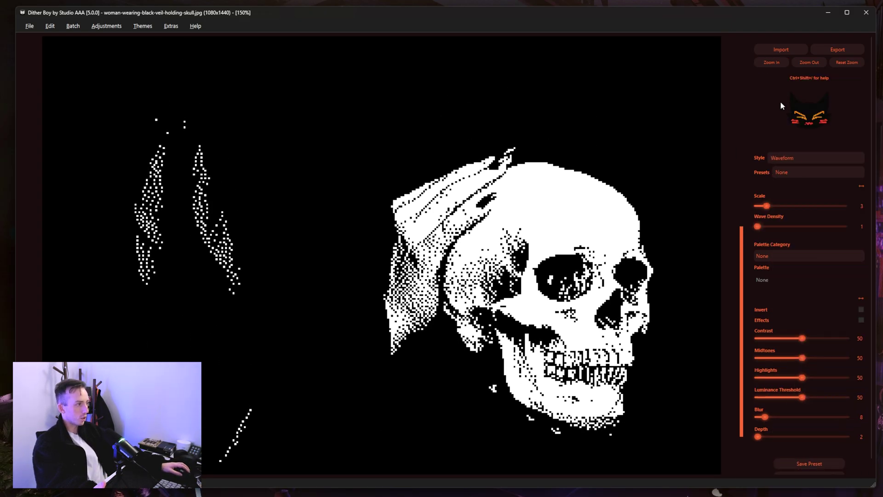
left_click(813, 65)
left_click(813, 65)
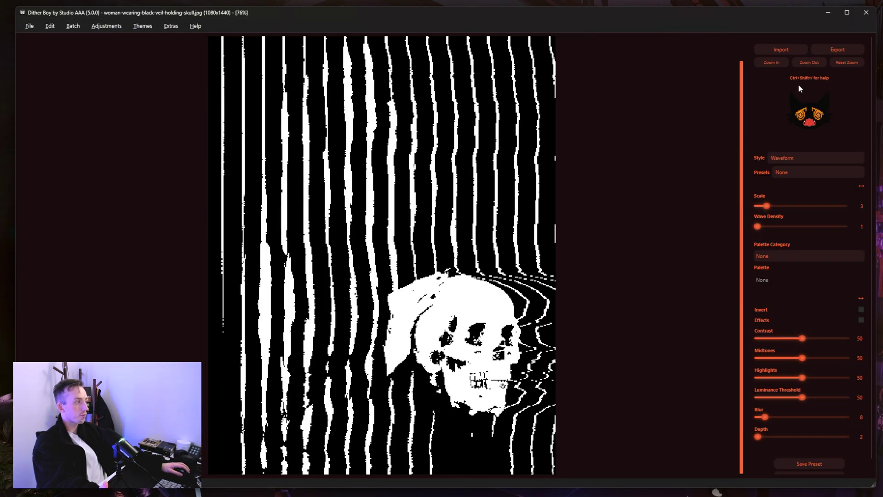
left_click(789, 173)
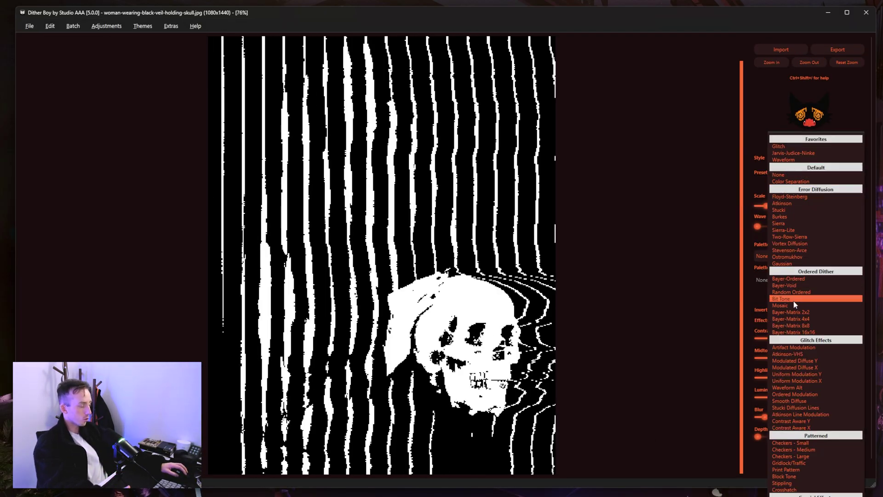
left_click(799, 278)
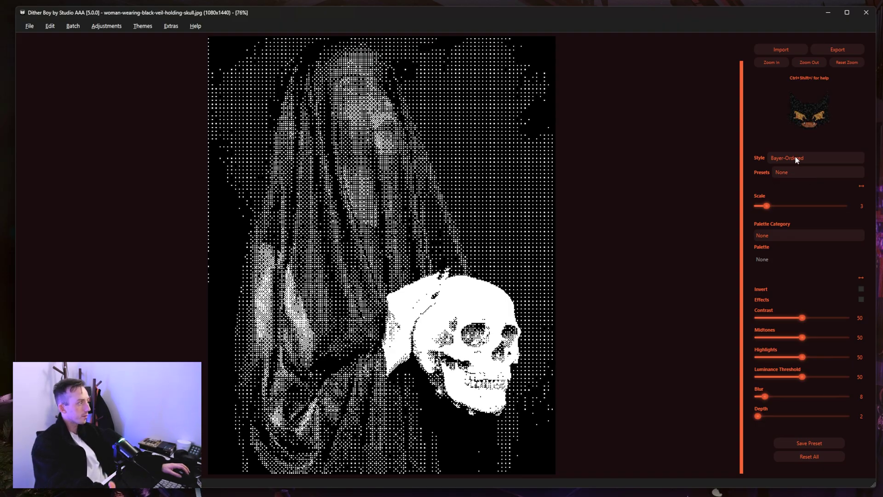
Switch the dither palette to the Halloween category and the Eclipse palette
left_click(792, 233)
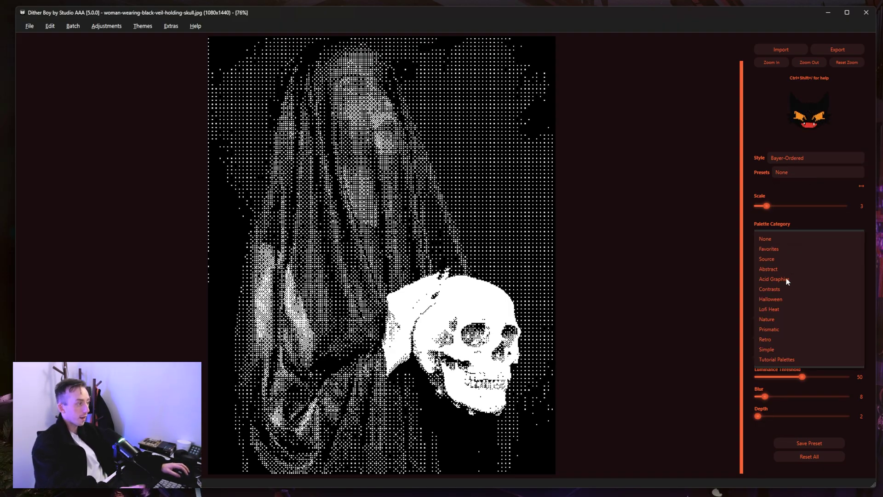
left_click(784, 299)
left_click(783, 261)
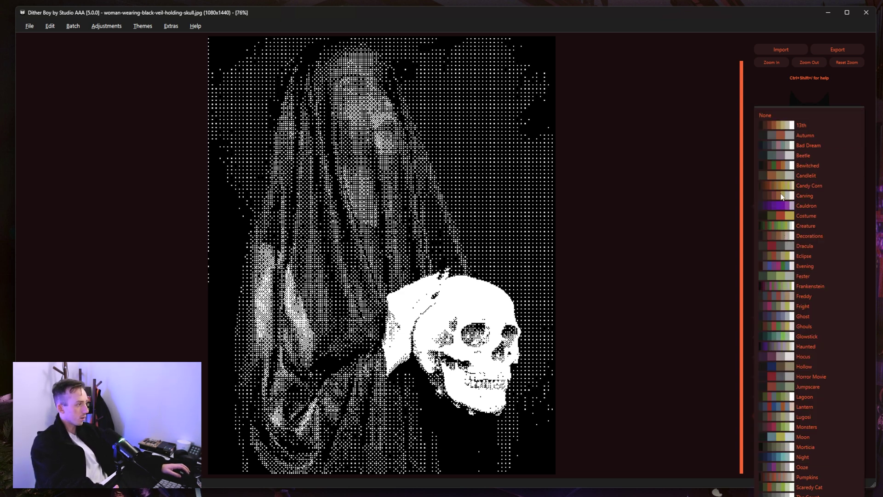
left_click(787, 256)
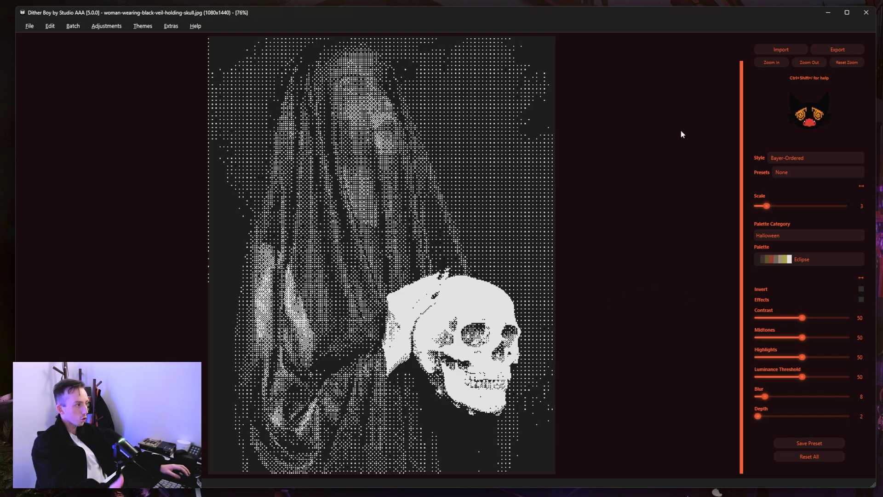
Set Scale to 5, Depth to 16, Midtones to 74 and Highlights to 86
left_click(776, 205)
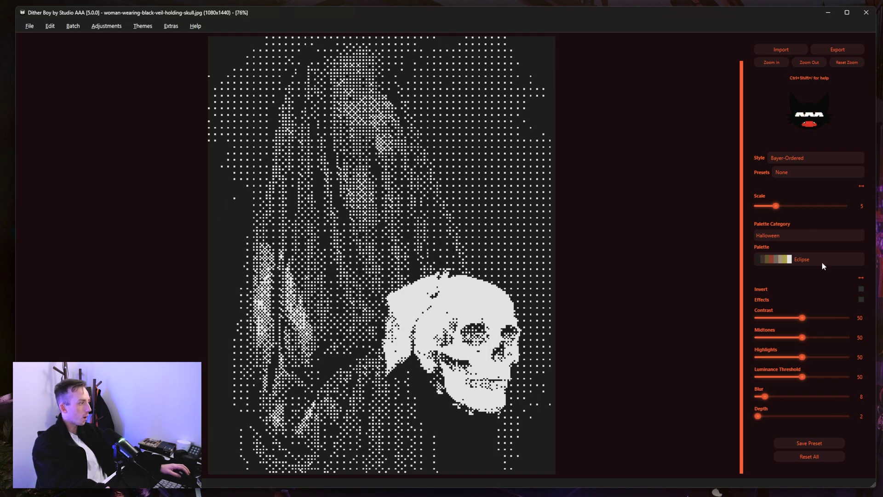
left_click_drag(760, 415, 767, 416)
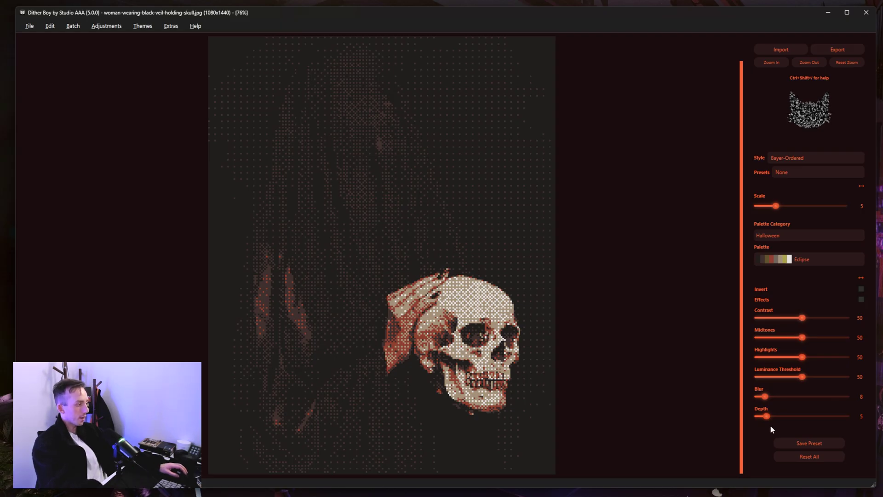
left_click_drag(766, 416, 799, 415)
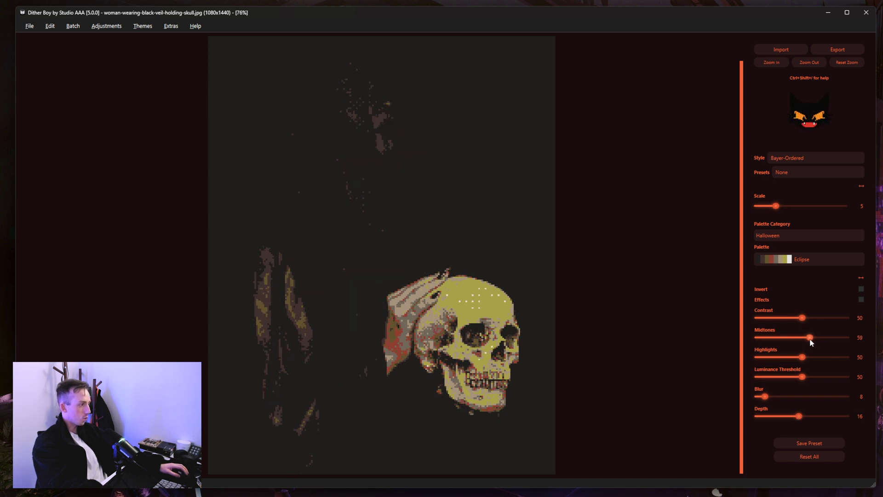
left_click_drag(810, 342, 835, 356)
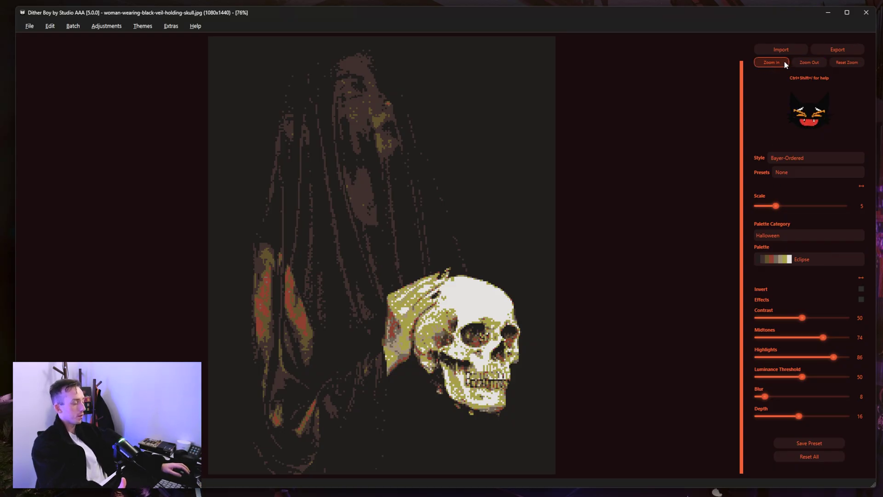
Zoom in on the skull and set contrast 62, luminance threshold 40, depth 32 and blur 13
left_click(771, 62)
left_click(771, 62)
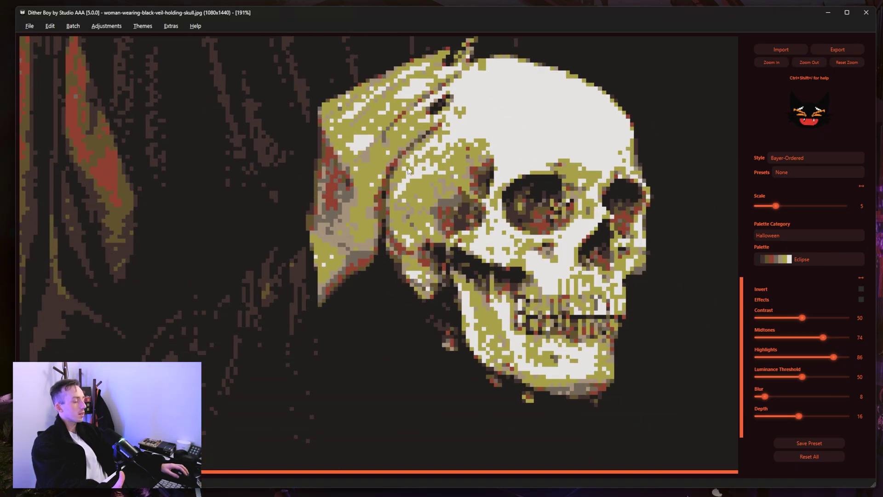
left_click_drag(791, 320, 818, 321)
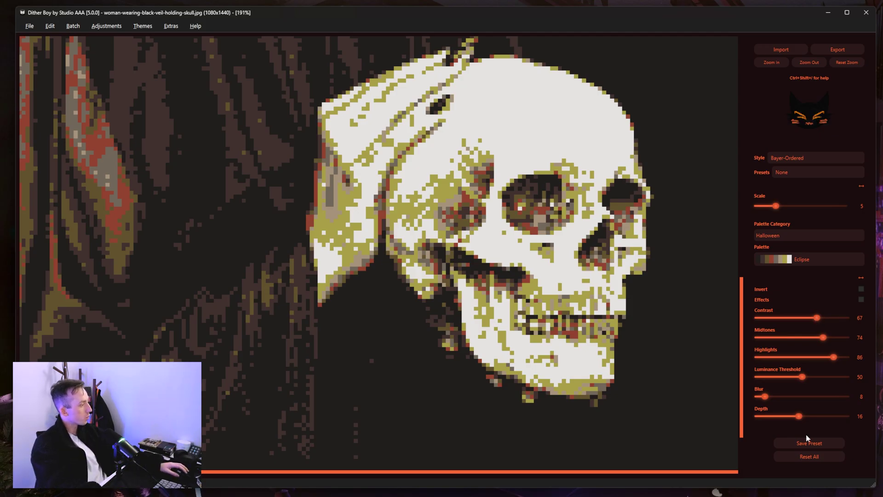
left_click(768, 377)
left_click_drag(768, 377, 792, 376)
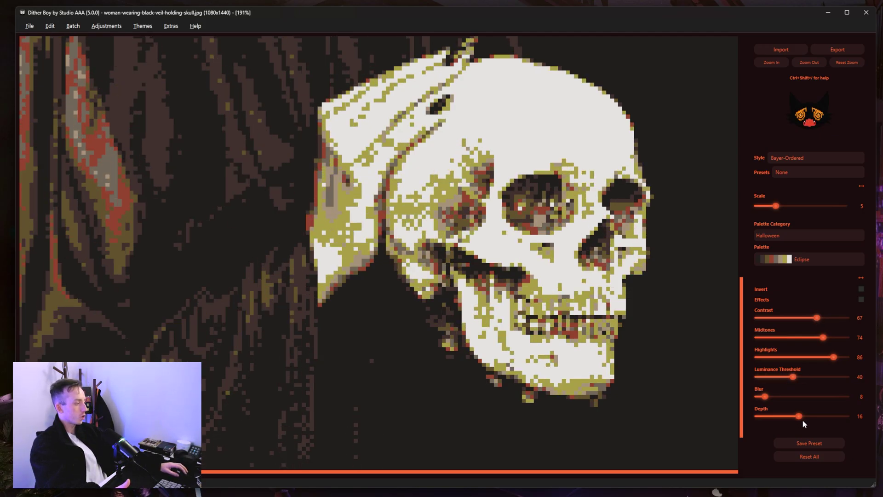
left_click_drag(809, 417, 848, 417)
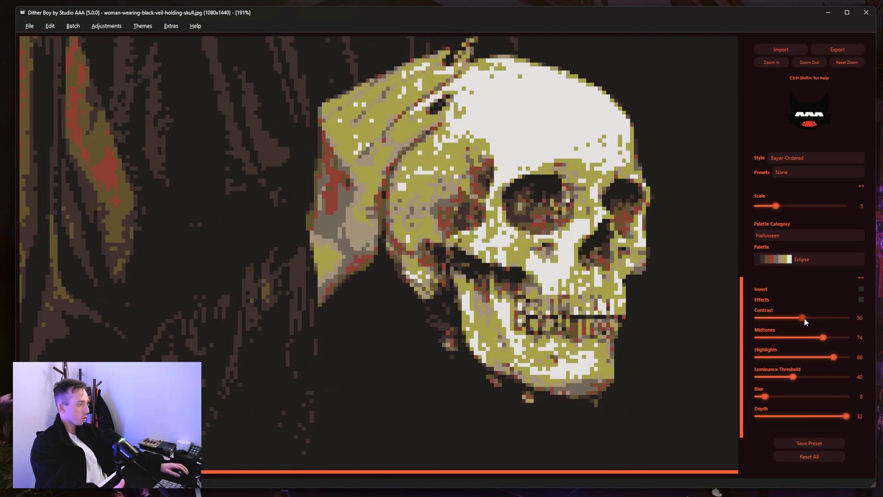
left_click_drag(817, 317, 812, 317)
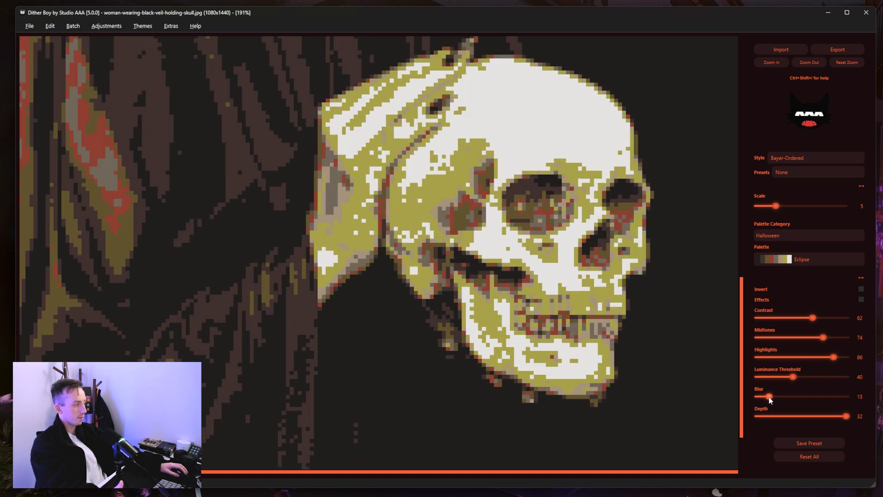
Switch to Ostromukhov dithering with lower colour depth, highlights 55 and rebalanced contrast
left_click(800, 159)
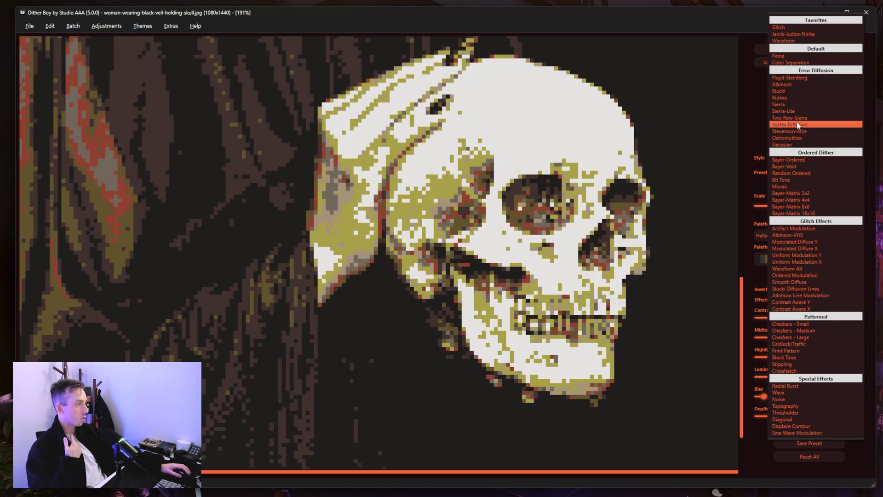
left_click(799, 138)
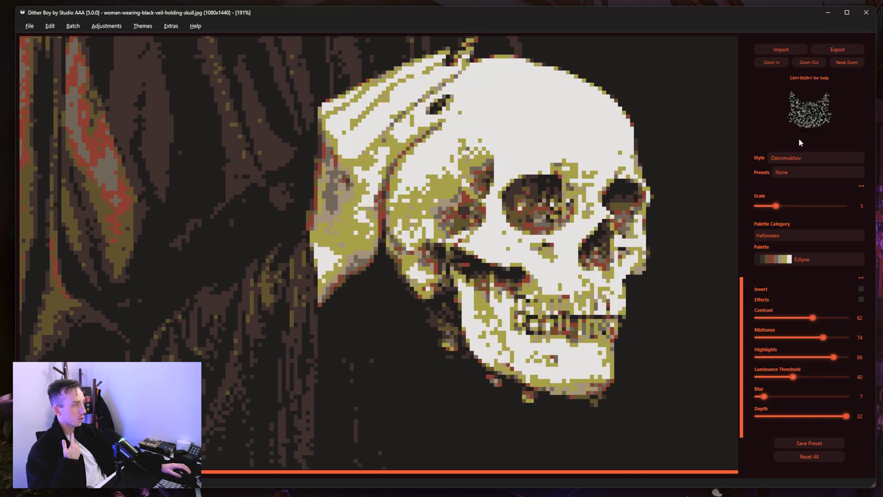
left_click_drag(847, 419, 766, 415)
left_click(831, 357)
left_click_drag(809, 358, 806, 357)
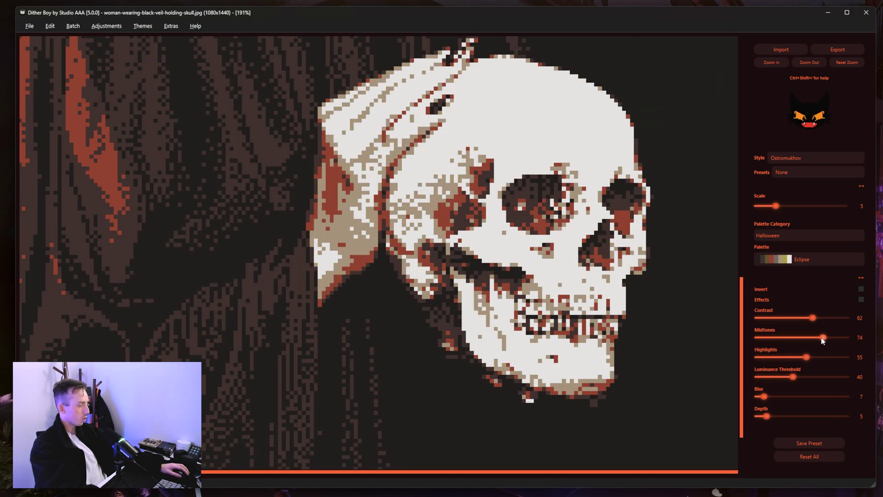
left_click(801, 318)
scroll(524, 346, "up", 6)
scroll(480, 389, "up", 1)
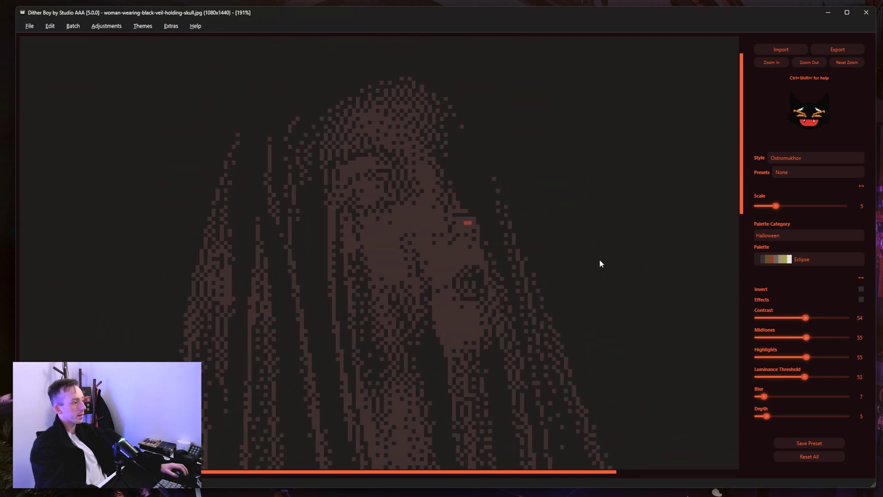
Zoom out to the whole image and copy it to the clipboard via File > Export
left_click(809, 62)
left_click(802, 64)
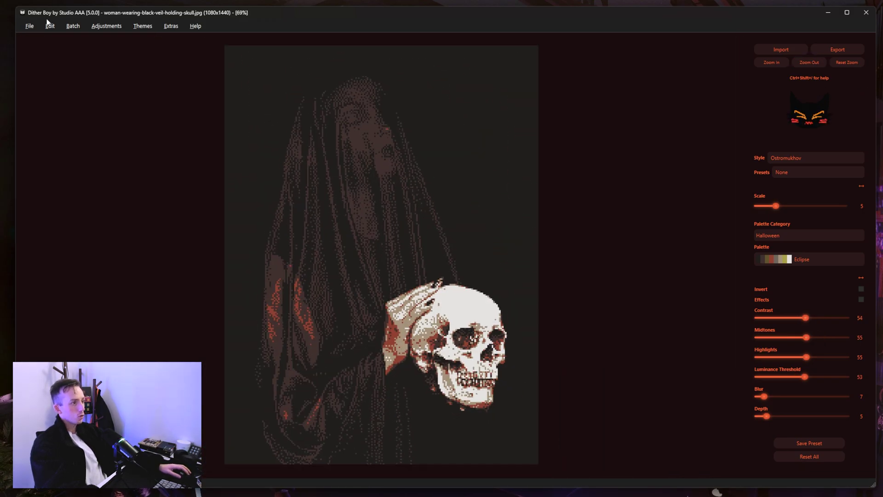
left_click(29, 26)
mouse_move(37, 74)
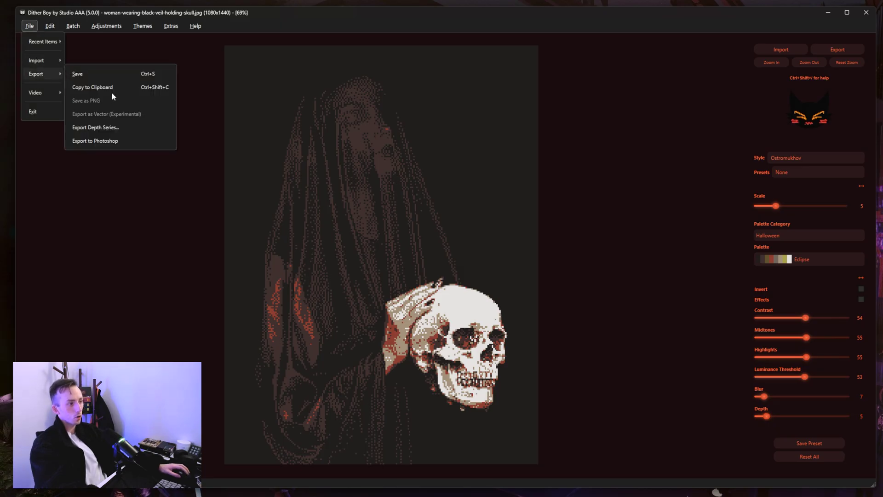
left_click(109, 87)
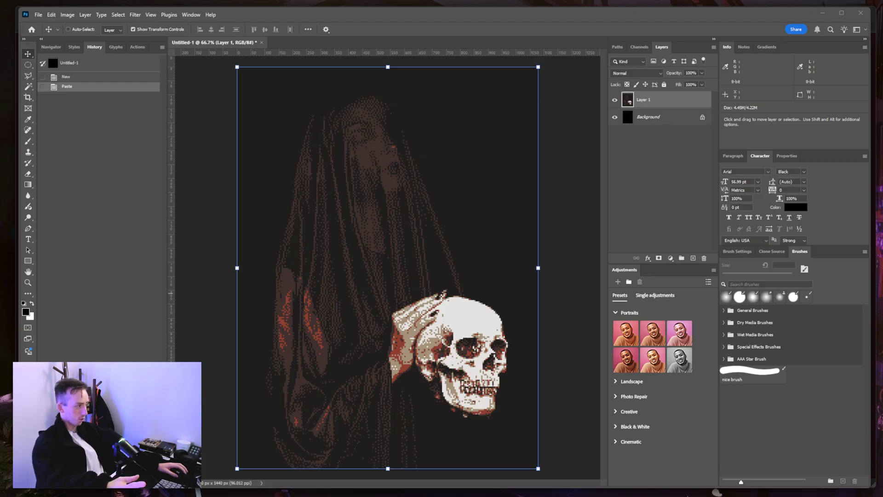
Switch to the STUDIOAAA-PHOTOCOPIED-TEXTURES folder in File Explorer
key("alt+Tab")
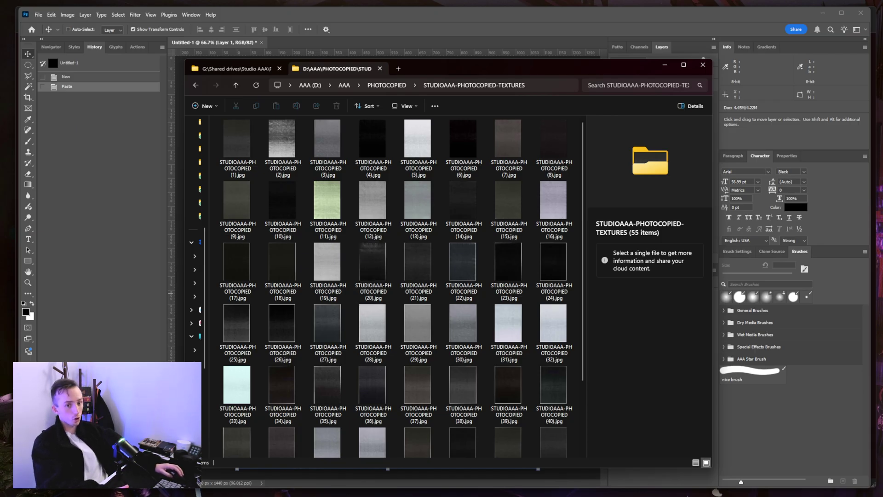
key("alt+Tab")
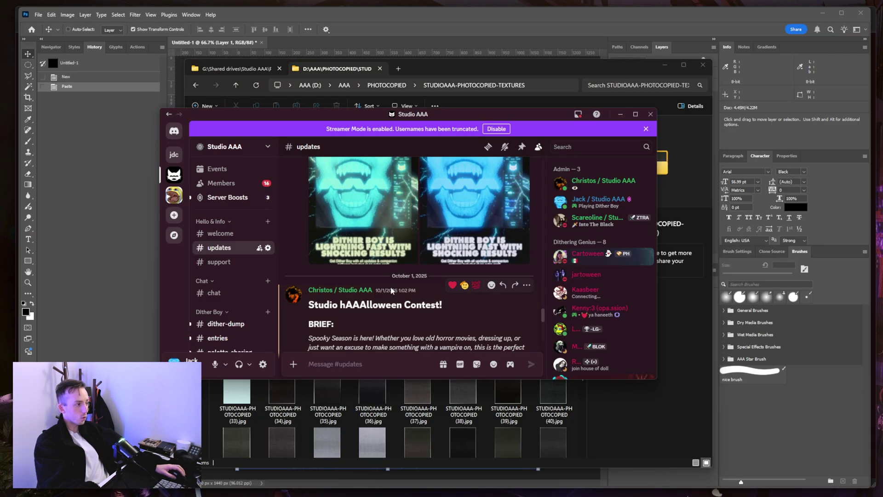
scroll(382, 287, "up", 10)
scroll(412, 288, "down", 3)
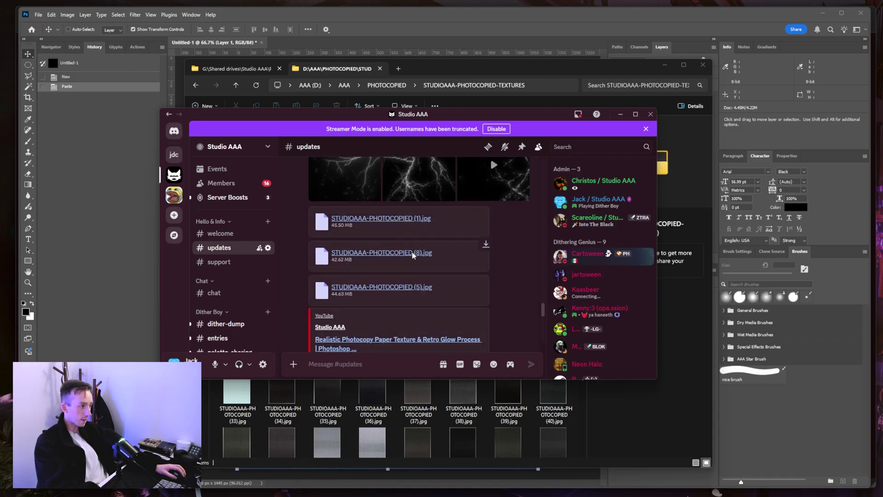
scroll(430, 207, "up", 15)
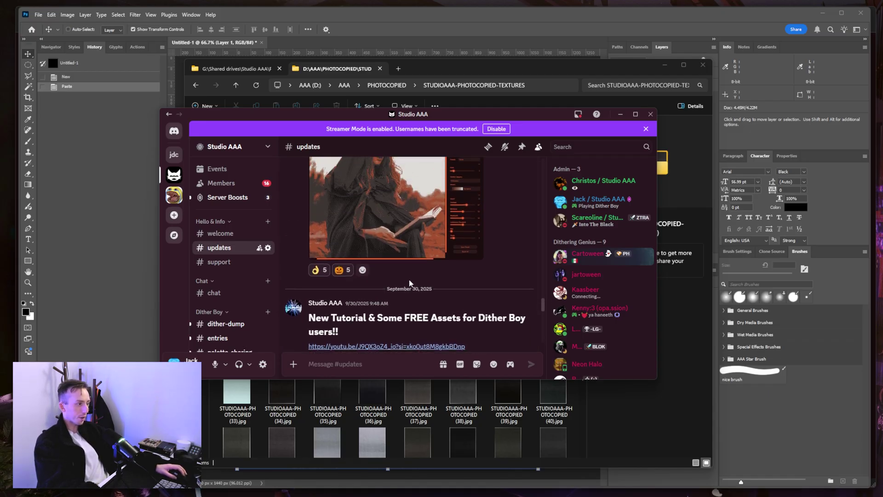
scroll(402, 261, "up", 10)
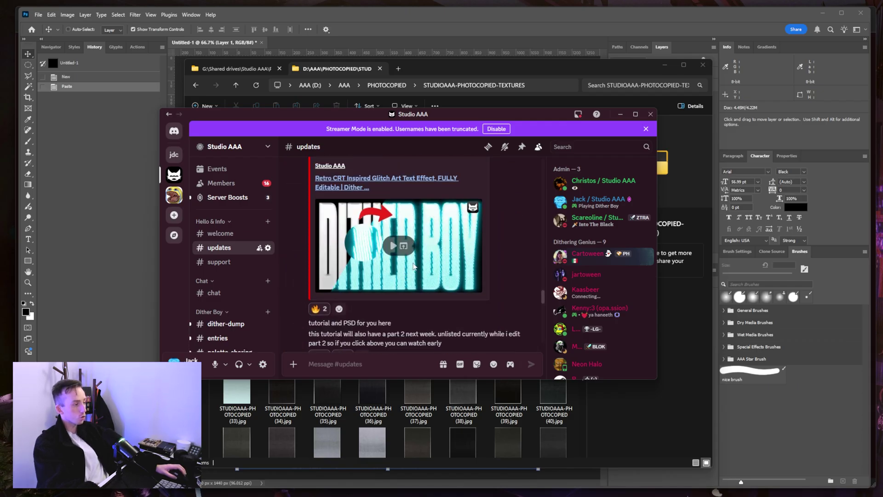
scroll(412, 258, "up", 10)
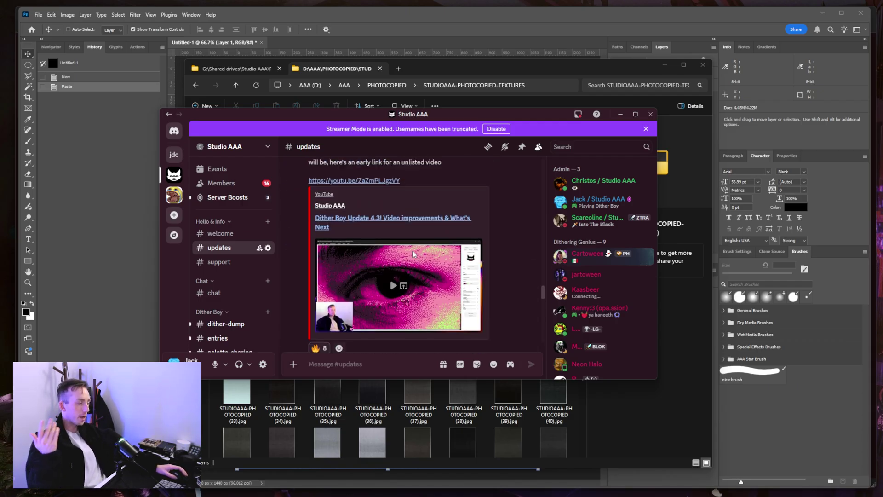
scroll(413, 257, "down", 10)
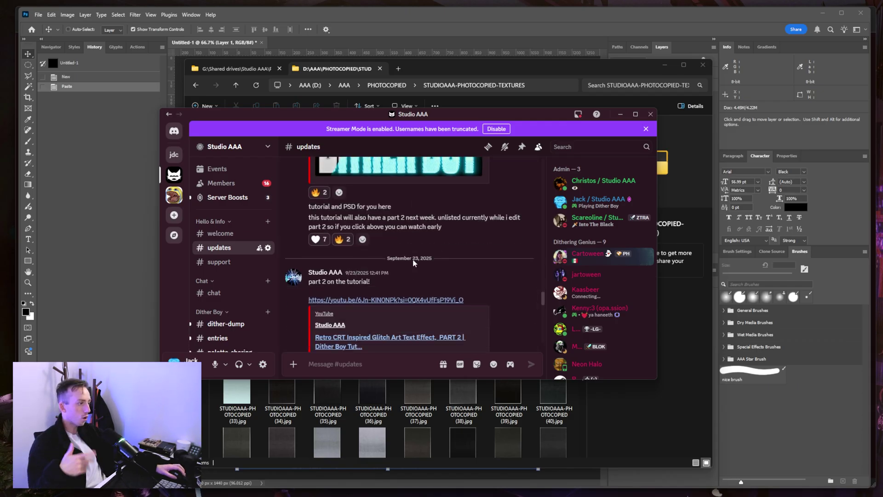
scroll(414, 269, "down", 8)
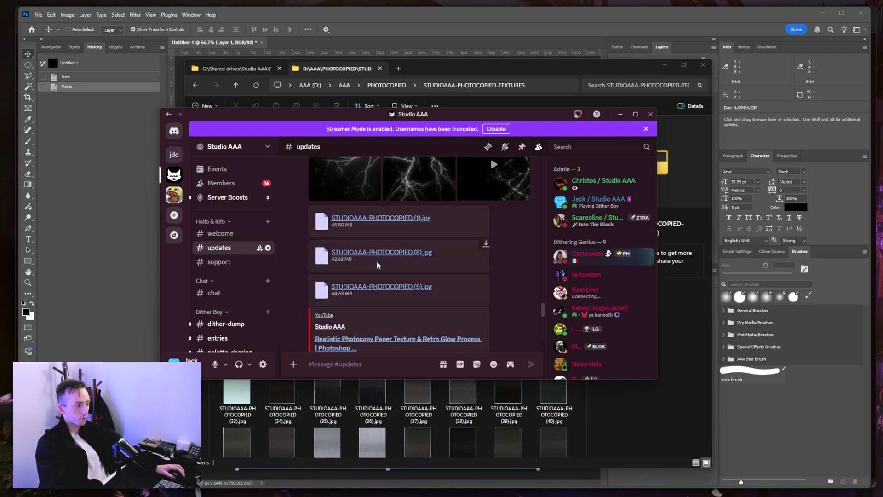
Select STUDIOAAA-PHOTOCOPIED (19) and (18) and drop both onto the Photoshop canvas as layers
left_click(620, 114)
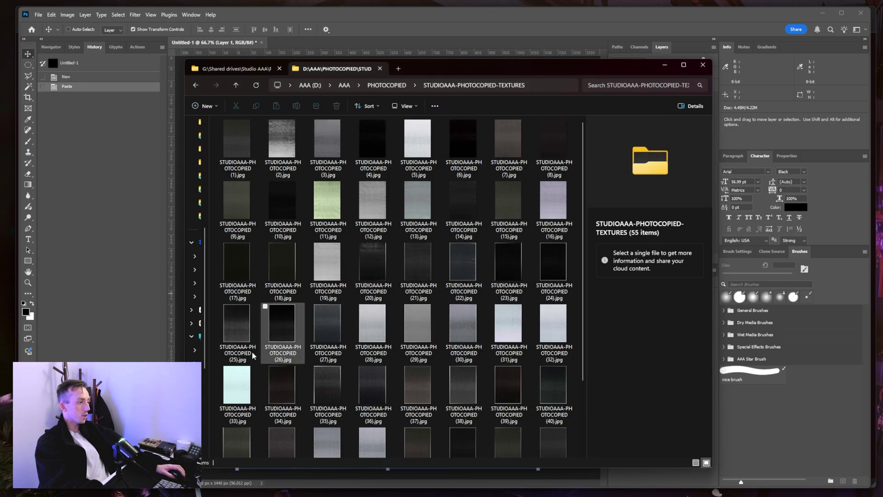
left_click(329, 275)
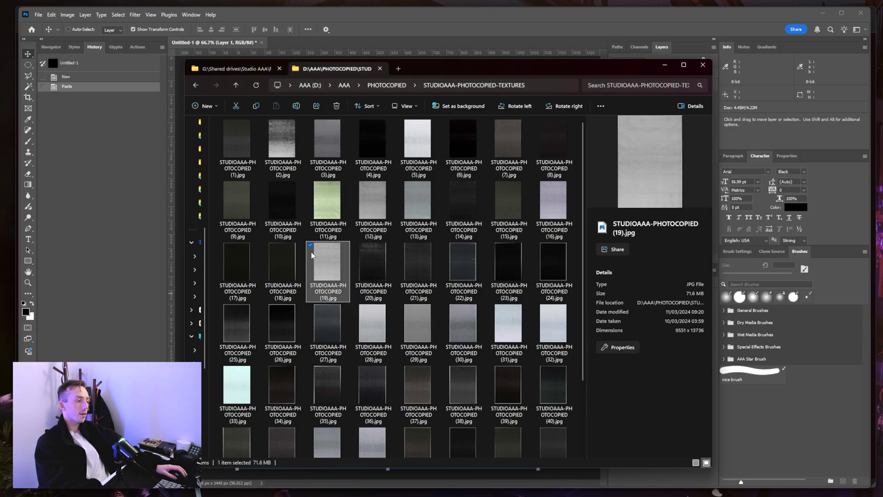
left_click(266, 247)
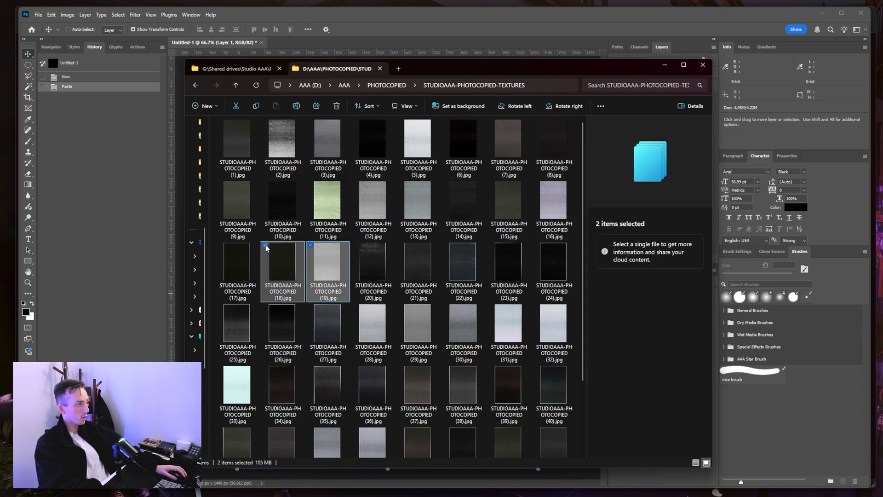
left_click_drag(280, 256, 380, 169)
left_click(652, 122)
Set texture (19) to Darken blending and stretch it wider across the canvas
left_click(643, 74)
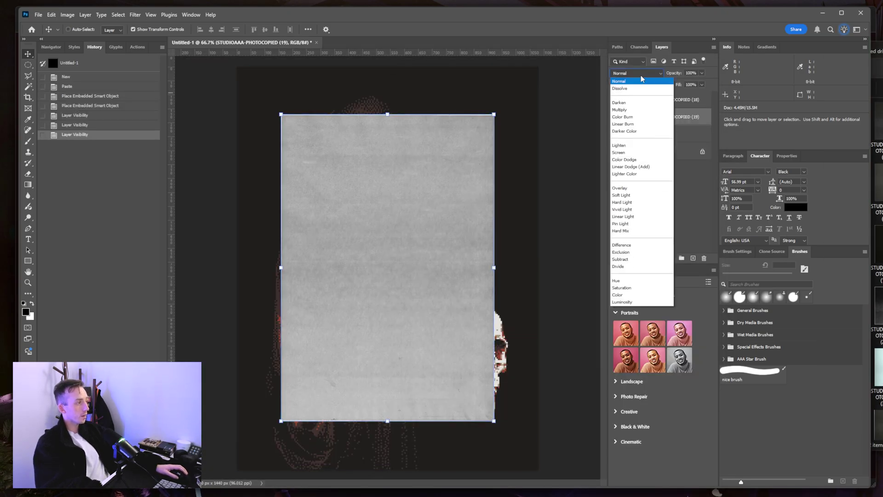
left_click(635, 103)
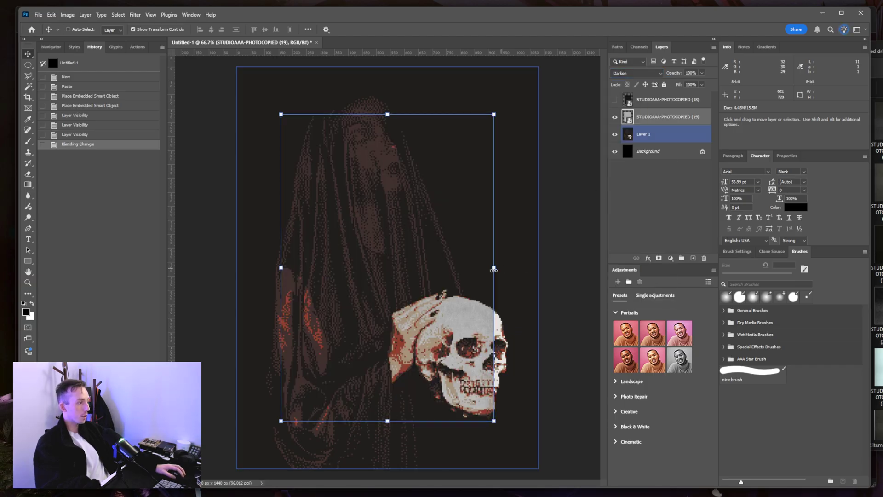
key("ctrl+t")
left_click_drag(495, 268, 552, 267)
key("Return")
Compare texture (19) in Normal and hidden, then settle on Darken blending again
left_click(667, 117)
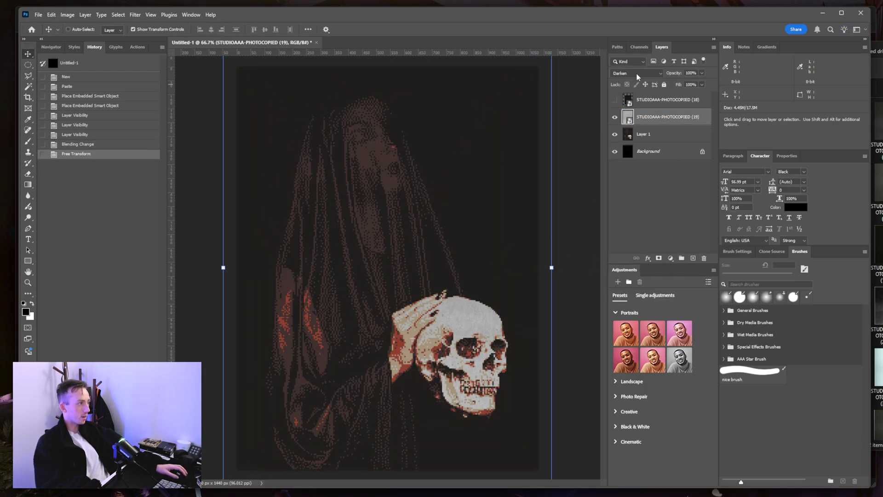
left_click(636, 73)
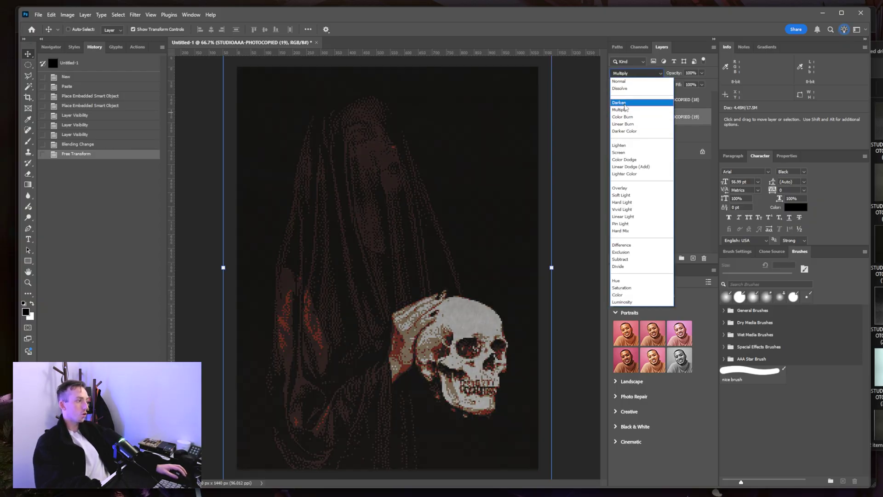
left_click(619, 103)
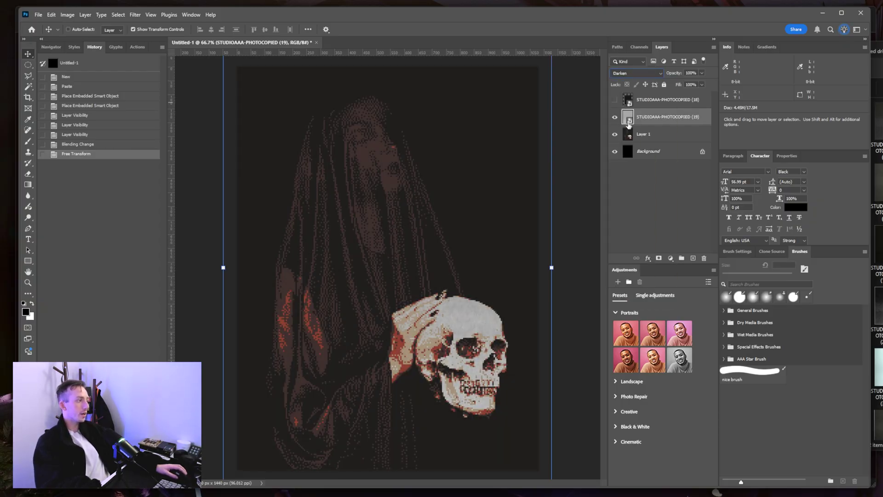
left_click(637, 73)
left_click(625, 78)
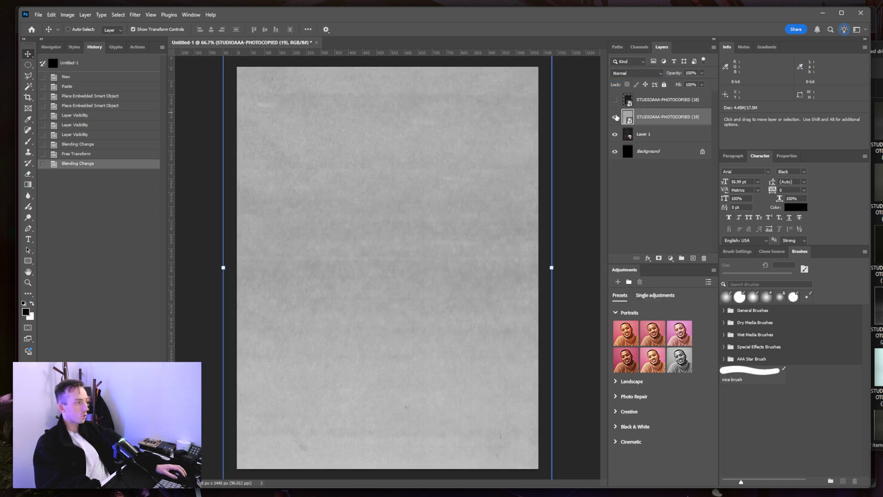
left_click(614, 117)
left_click(678, 135)
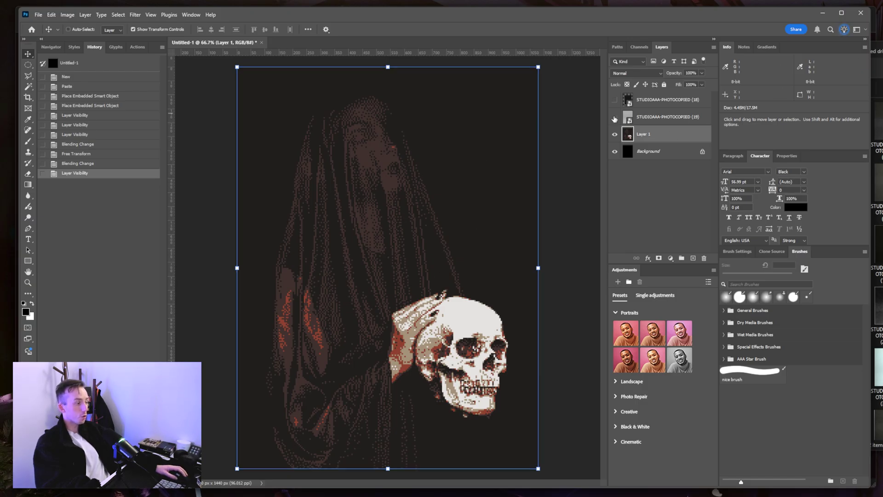
left_click(614, 117)
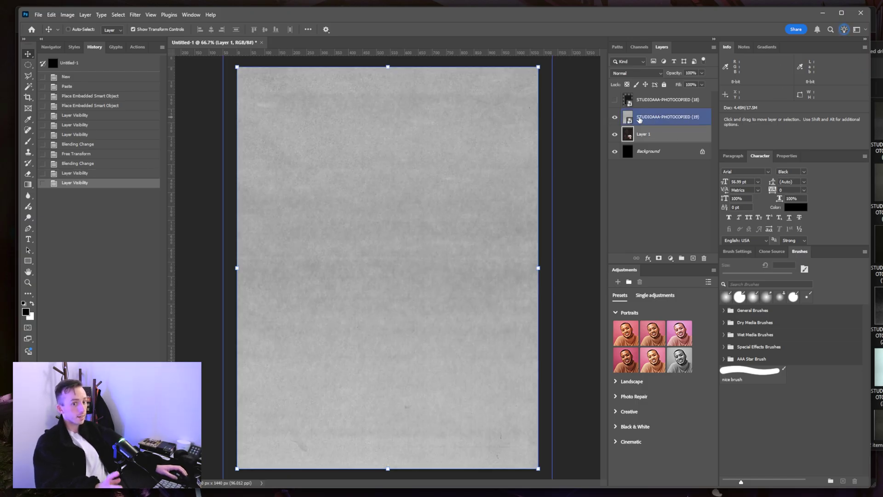
left_click(641, 119)
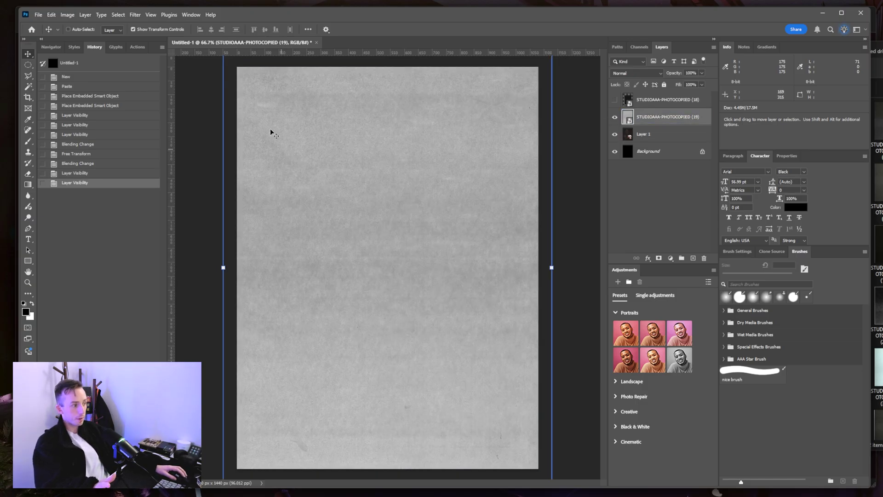
left_click(636, 73)
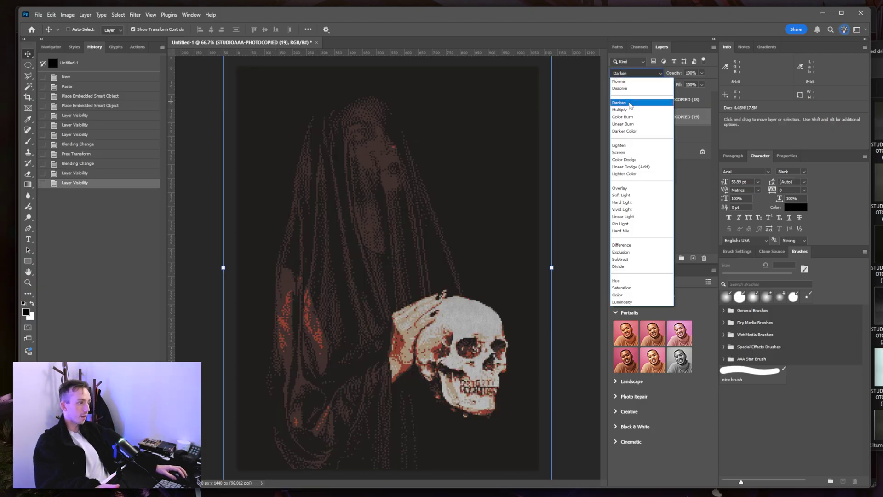
left_click(625, 88)
Zoom and pan around the skull to inspect the paper grain
scroll(496, 173, "up", 10)
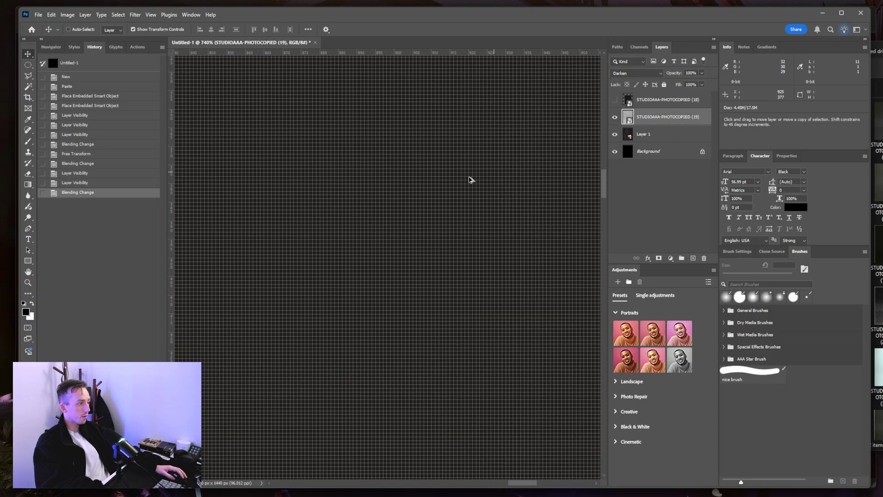
scroll(376, 201, "down", 6)
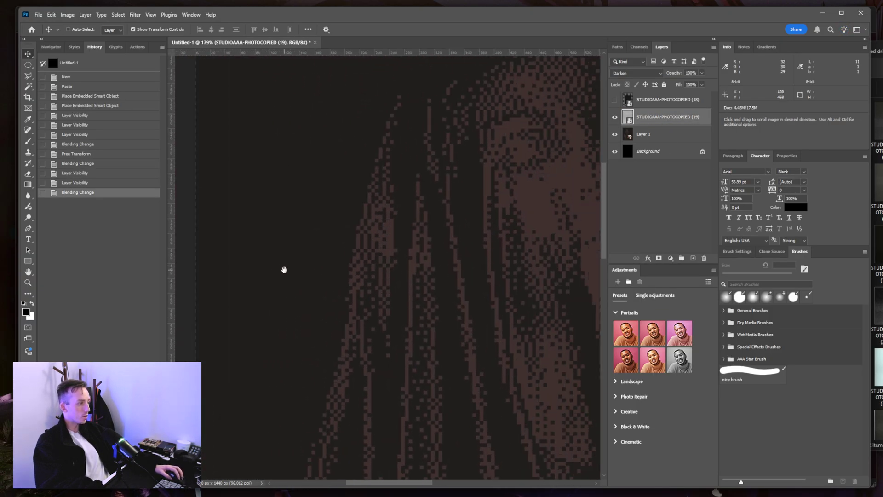
left_click_drag(472, 311, 438, 137)
scroll(435, 175, "down", 3)
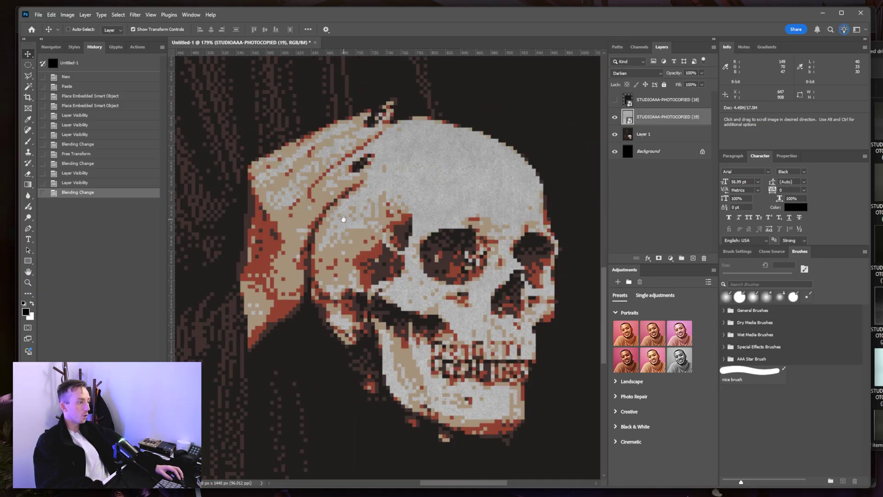
scroll(430, 211, "up", 5)
scroll(431, 208, "down", 3)
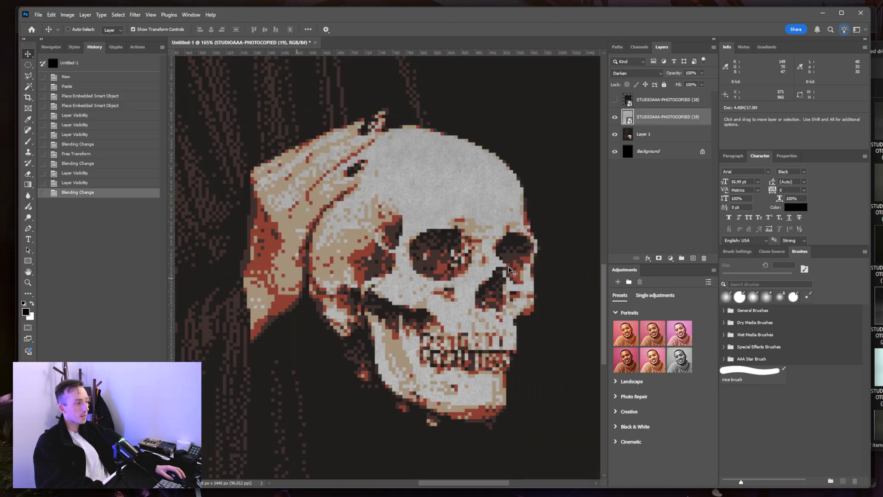
scroll(360, 156, "down", 2)
scroll(322, 219, "up", 5)
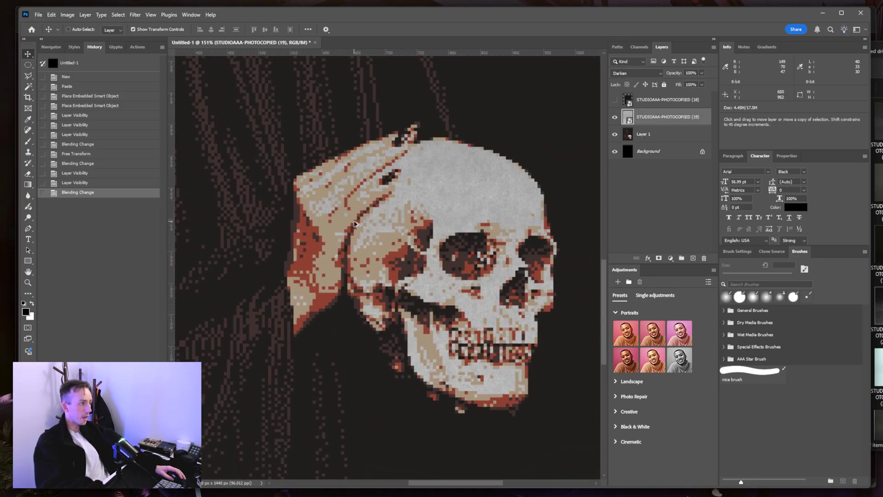
scroll(323, 218, "down", 5)
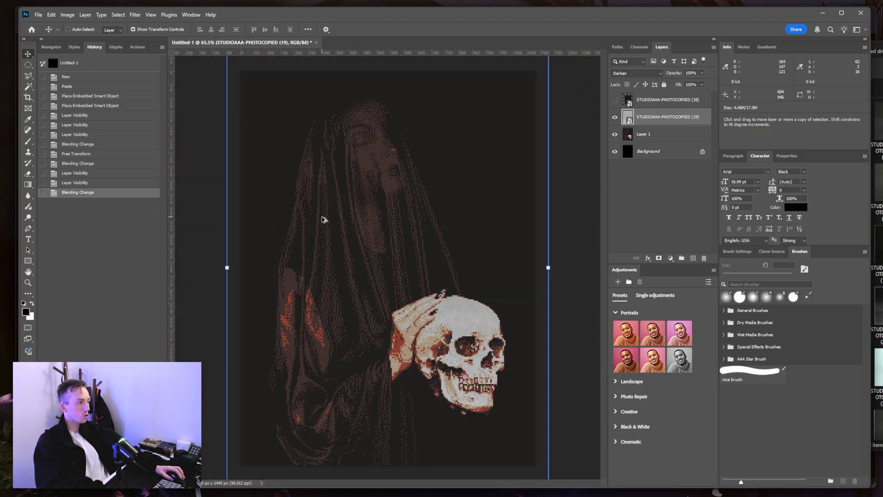
Show texture (18) and stretch it to fill the canvas
left_click(662, 134)
left_click(667, 117)
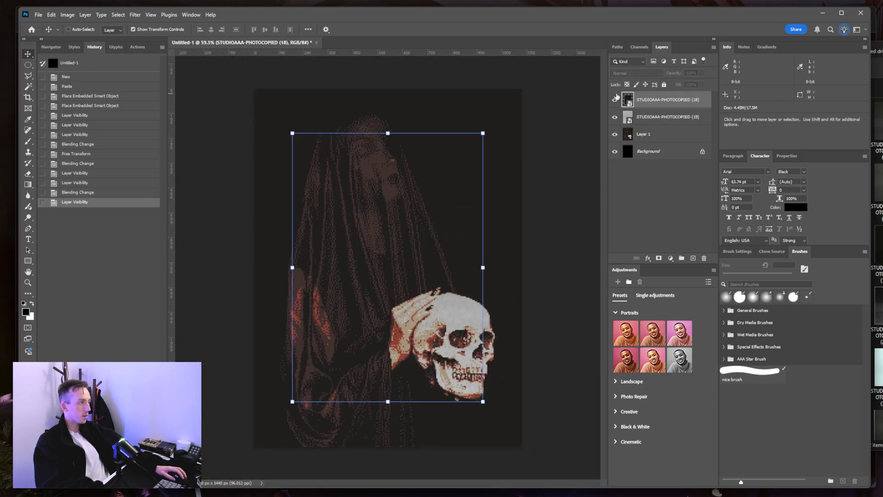
left_click(614, 99)
left_click_drag(483, 267, 544, 266)
key("Return")
Blend texture (18) in Screen mode at about 54% opacity
left_click(636, 73)
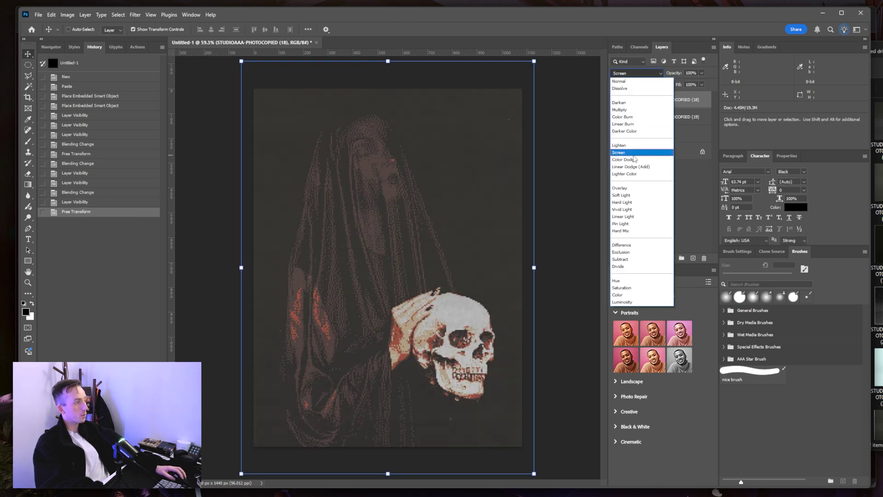
left_click(639, 147)
left_click(625, 85)
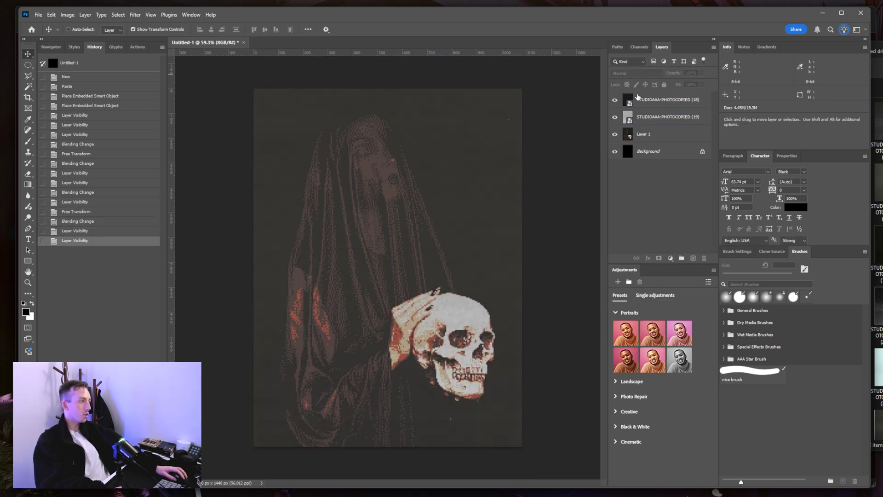
left_click(639, 99)
left_click(636, 73)
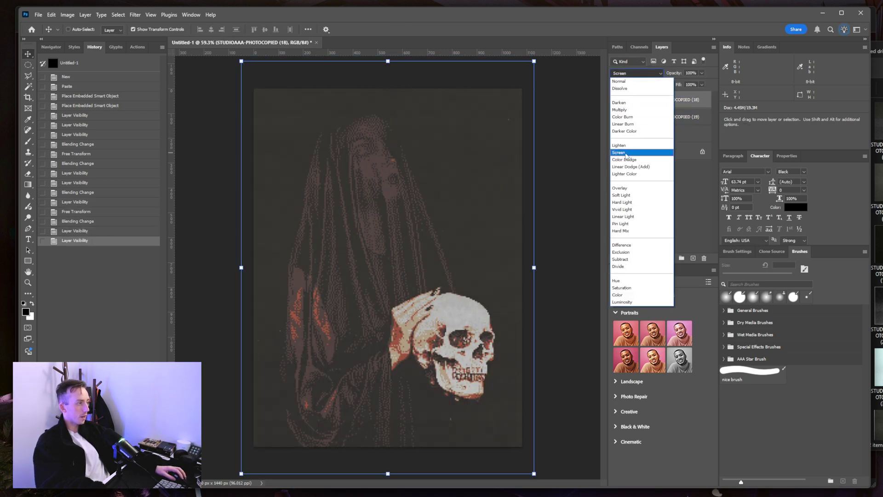
left_click(620, 75)
left_click(621, 75)
left_click_drag(701, 73, 683, 84)
scroll(431, 197, "up", 5)
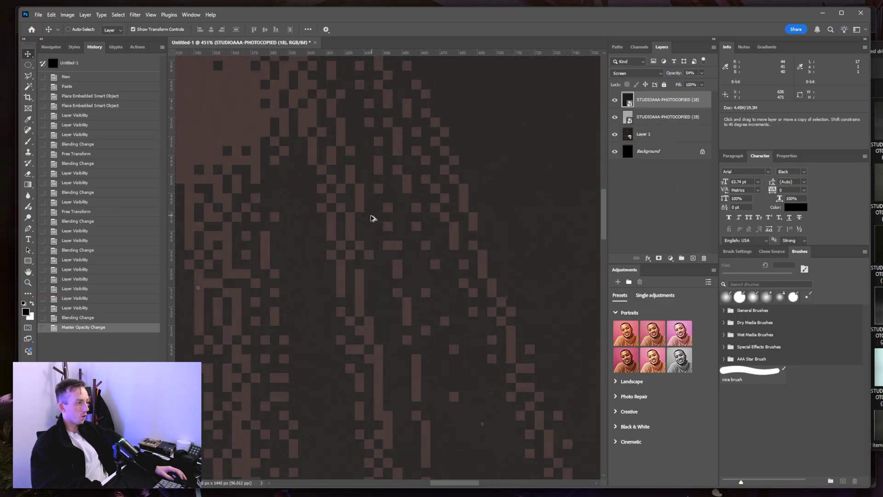
scroll(431, 247, "up", 1)
left_click_drag(447, 156, 435, 91)
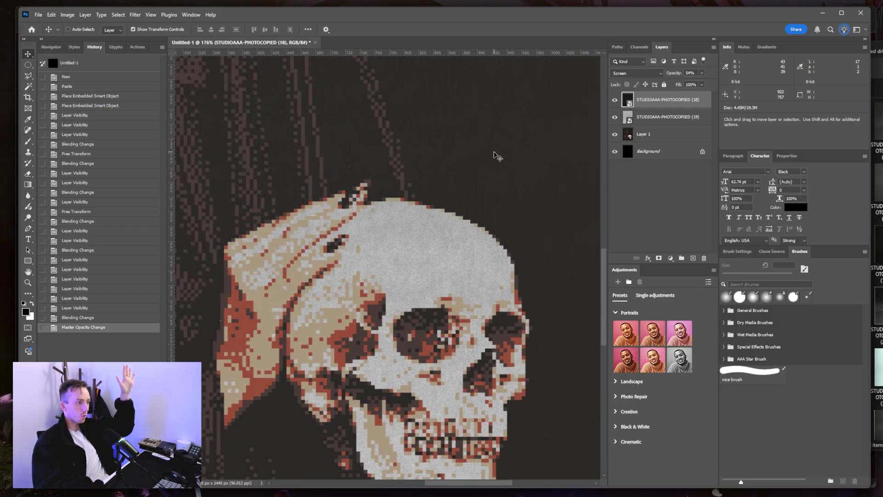
key("ctrl+0")
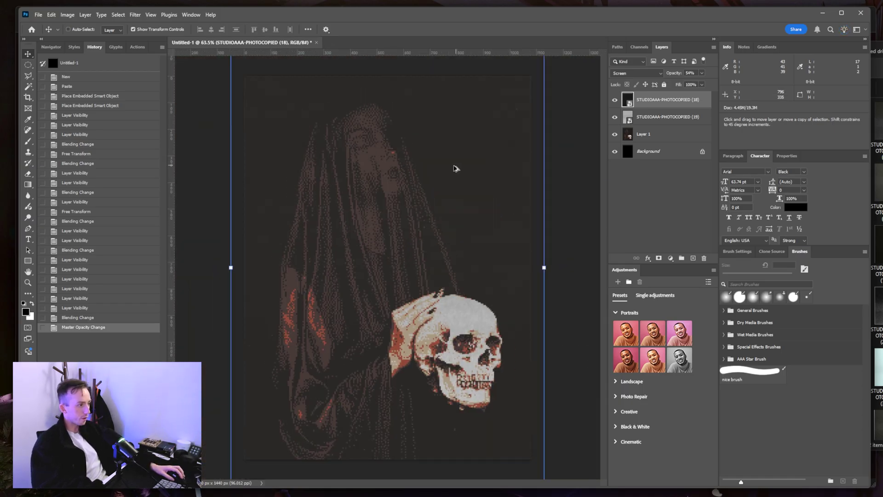
key("ctrl+plus")
key("ctrl+0")
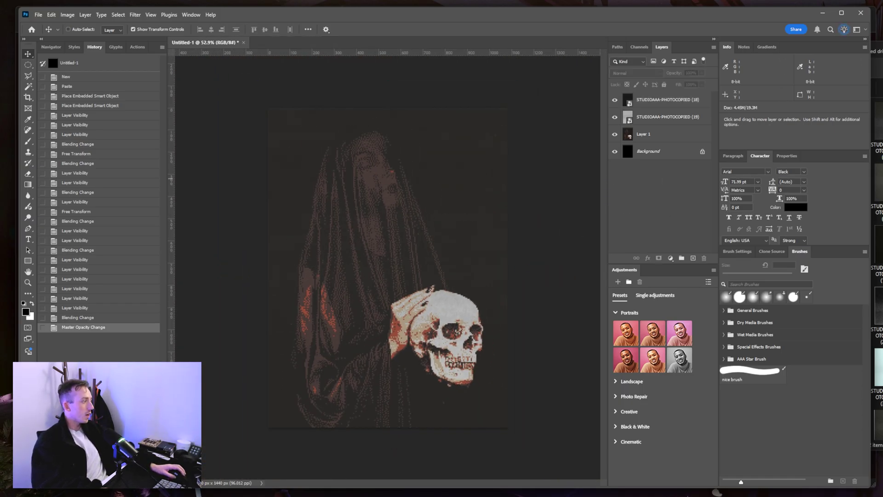
left_click(430, 216, "ctrl")
scroll(408, 267, "up", 3)
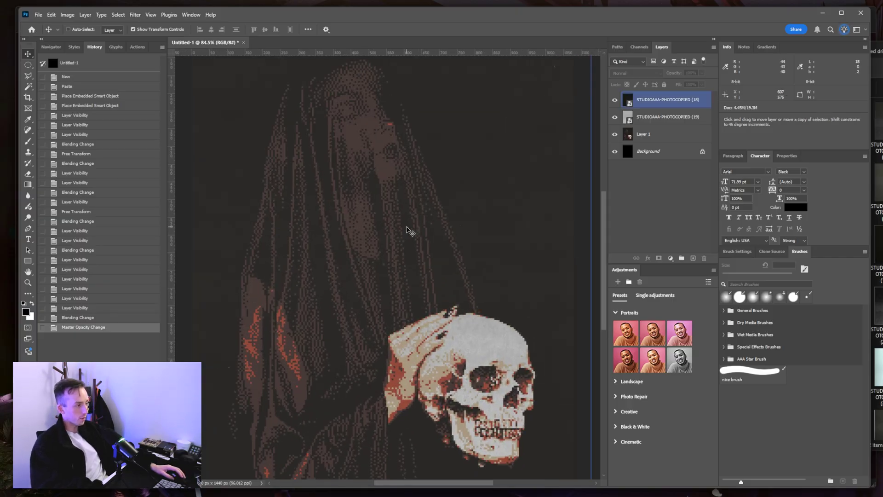
scroll(408, 267, "up", 6)
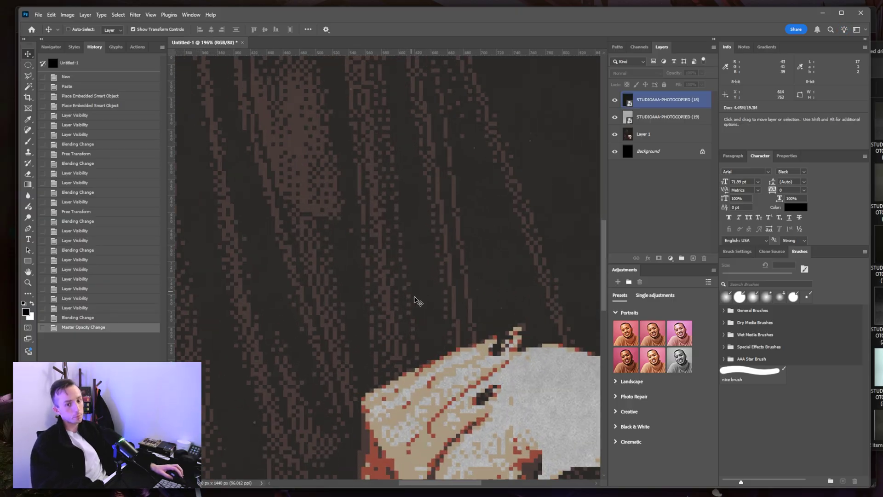
scroll(419, 304, "down", 3)
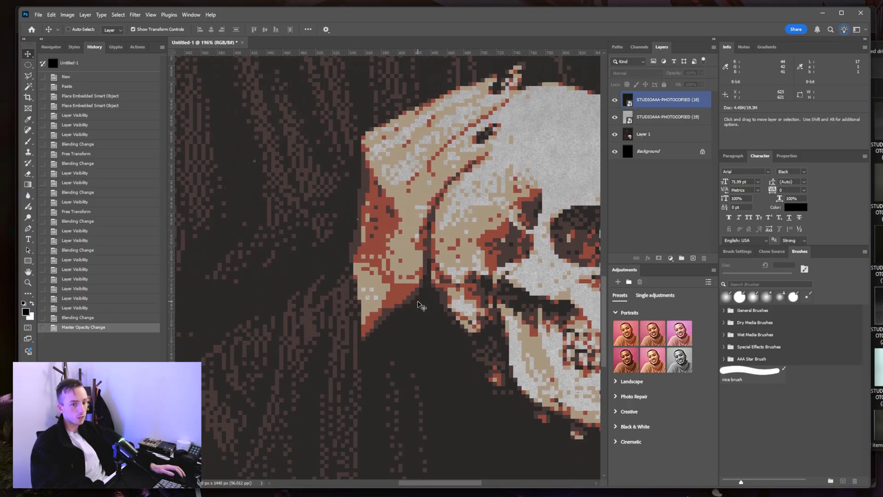
scroll(419, 304, "up", 3)
scroll(420, 304, "right", 8)
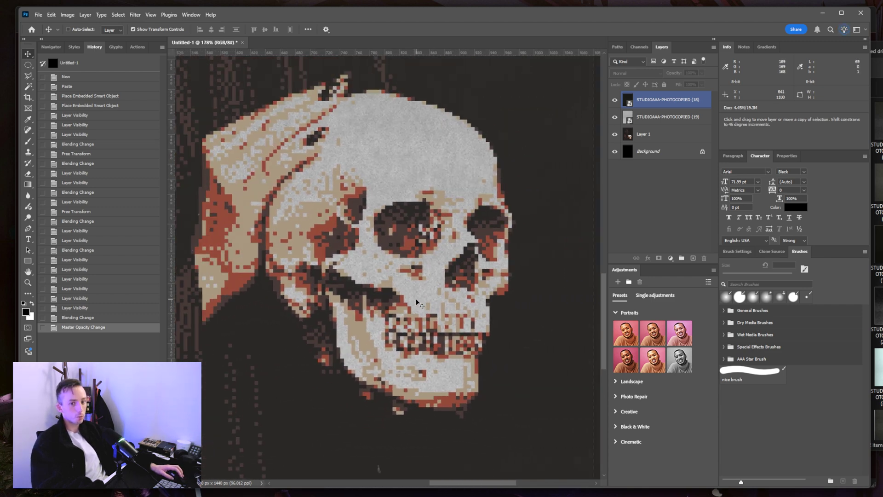
scroll(411, 274, "down", 2)
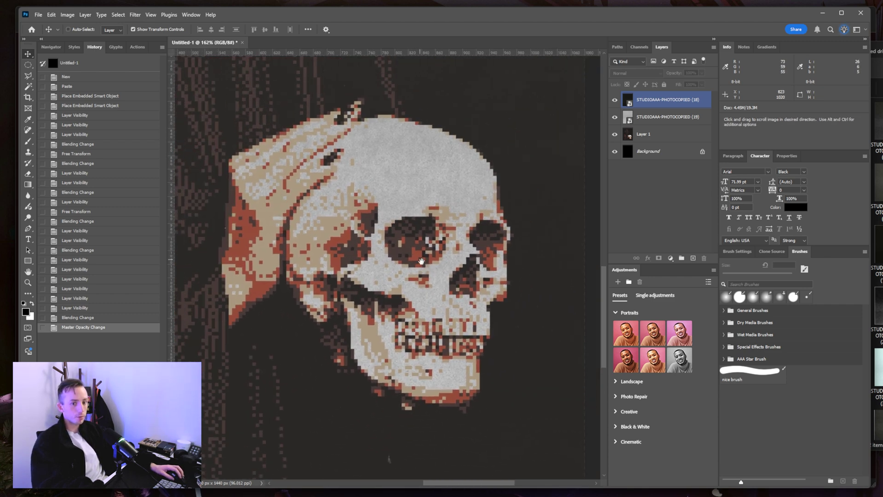
Scale the dithered Layer 1 up to about 109%, undoing an oversized first attempt
key("alt+bracketleft")
key("alt+bracketleft")
key("ctrl+0")
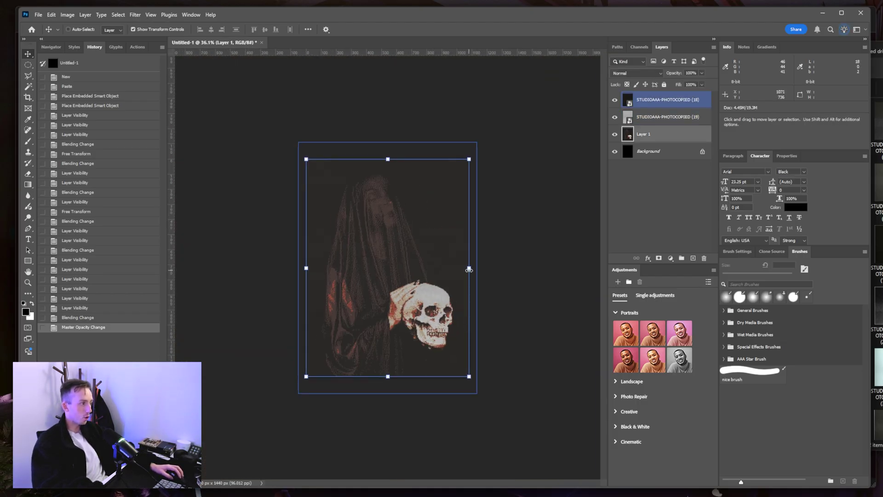
left_click_drag(468, 268, 644, 267)
left_click_drag(343, 251, 276, 191)
left_click(434, 29)
scroll(422, 225, "up", 3)
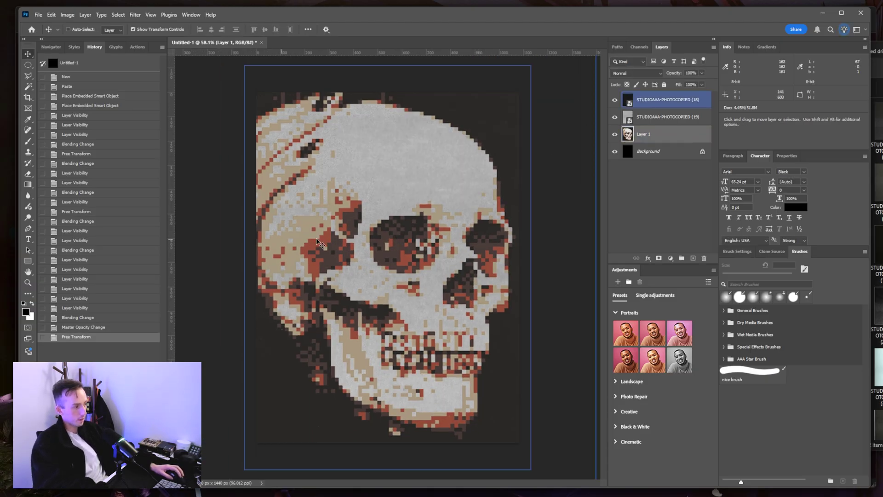
key("ctrl+z")
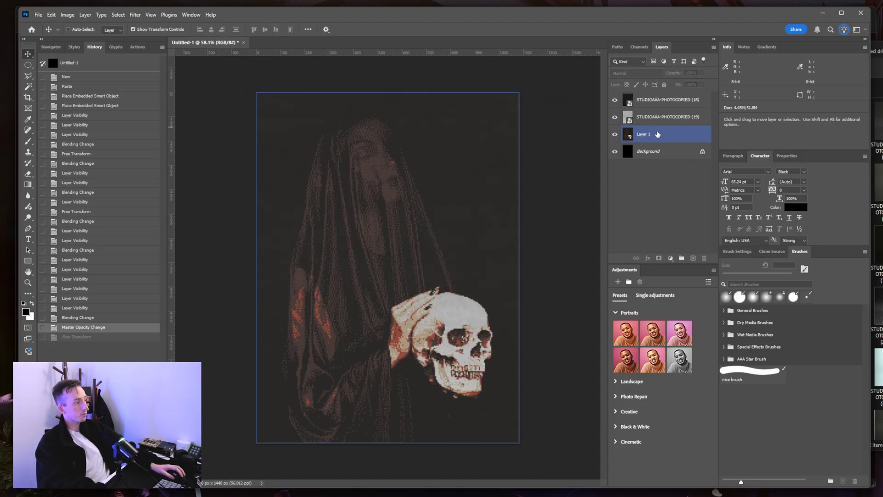
left_click_drag(519, 268, 536, 267)
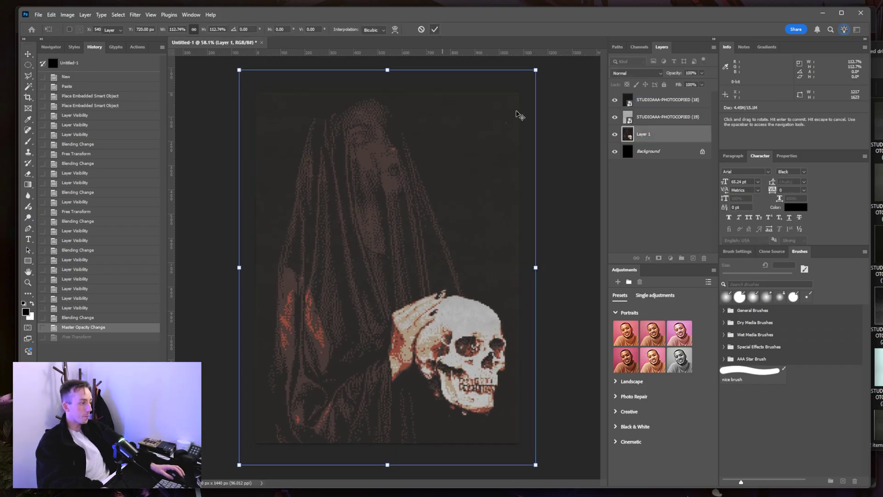
key("Return")
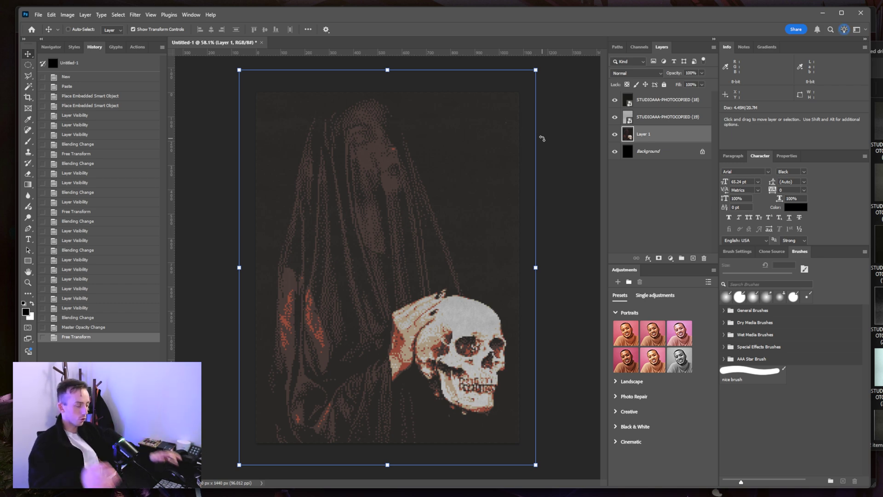
Enable Effects and set Epsilon Glow threshold 80, radius 138 and distance scale 343
key("alt+Tab")
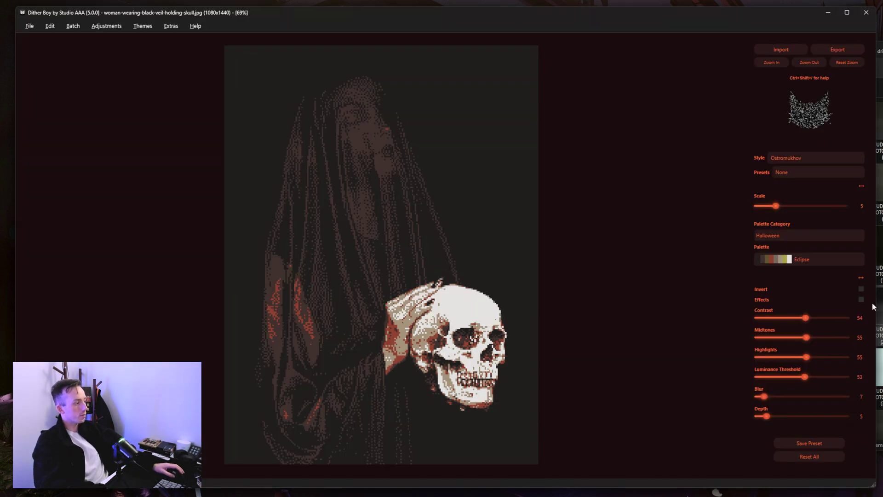
left_click(860, 299)
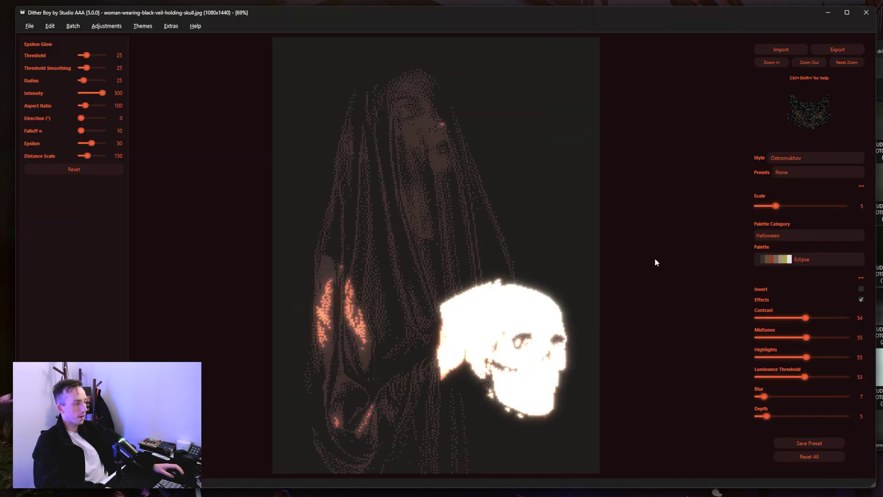
left_click_drag(87, 55, 96, 81)
left_click_drag(87, 156, 85, 133)
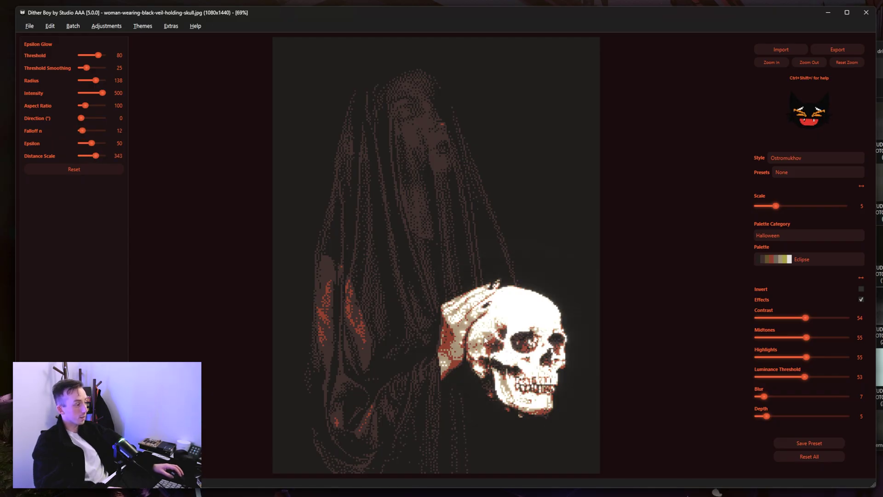
Copy the glowing image to the clipboard via File > Export
left_click(32, 25)
mouse_move(45, 73)
left_click(128, 89)
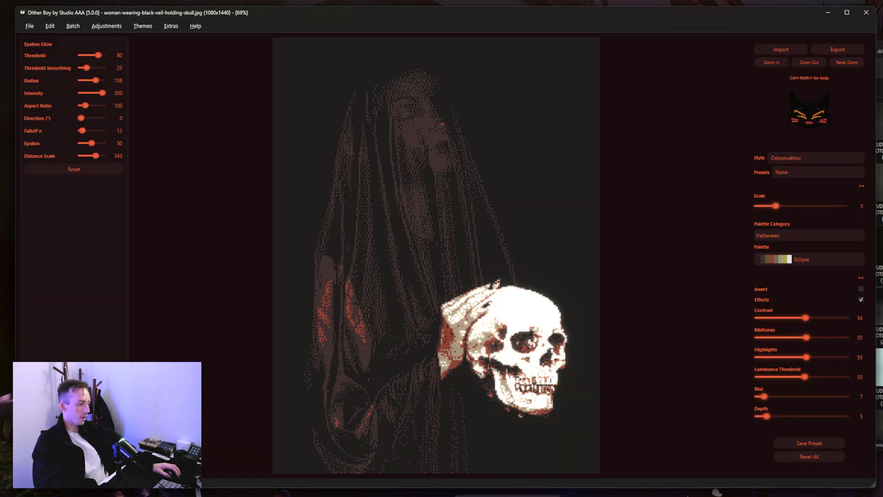
Paste the glowing skull render into Photoshop as Layer 2 above Layer 1
key("alt+Tab")
left_click(649, 132)
key("ctrl+v")
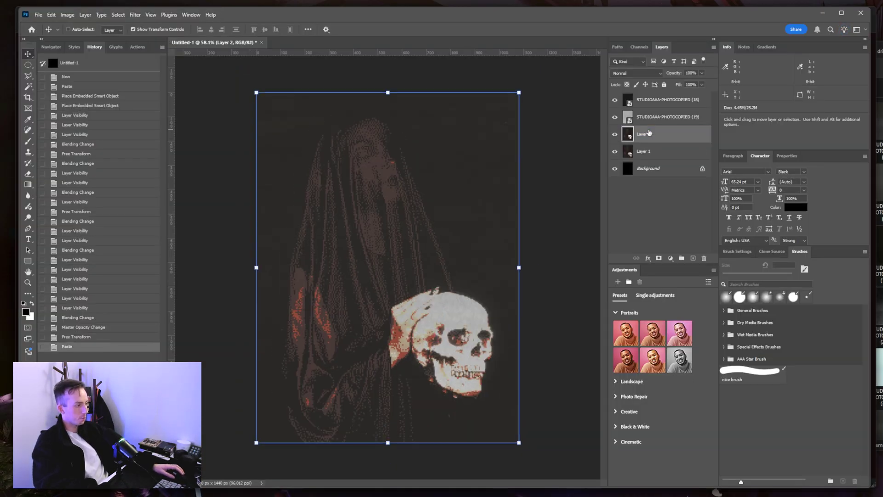
Lower the top photocopy layer's opacity, then hide both photocopy texture layers
left_click(655, 99)
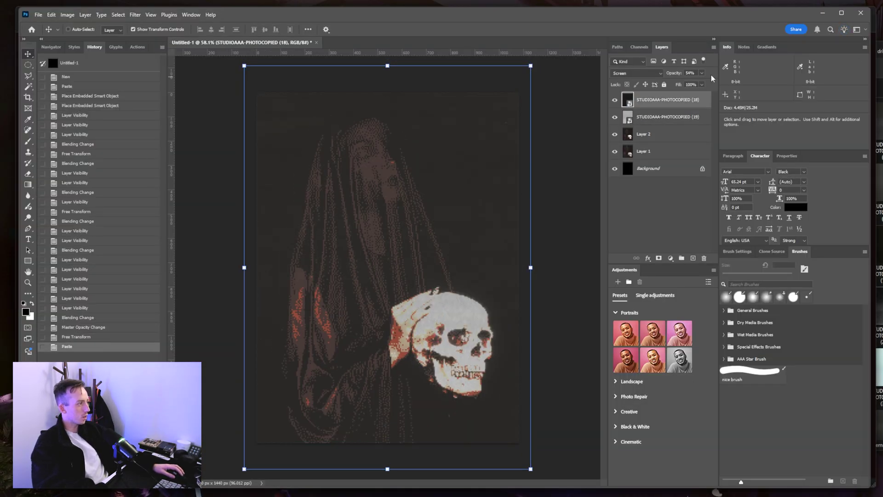
left_click_drag(702, 72, 686, 84)
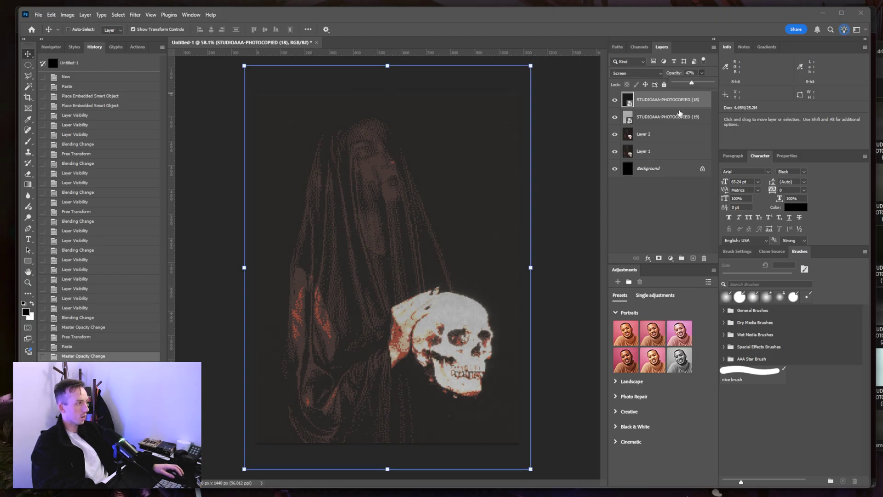
left_click(614, 100)
left_click(614, 117)
left_click(653, 134)
scroll(461, 341, "up", 5)
scroll(462, 340, "down", 6)
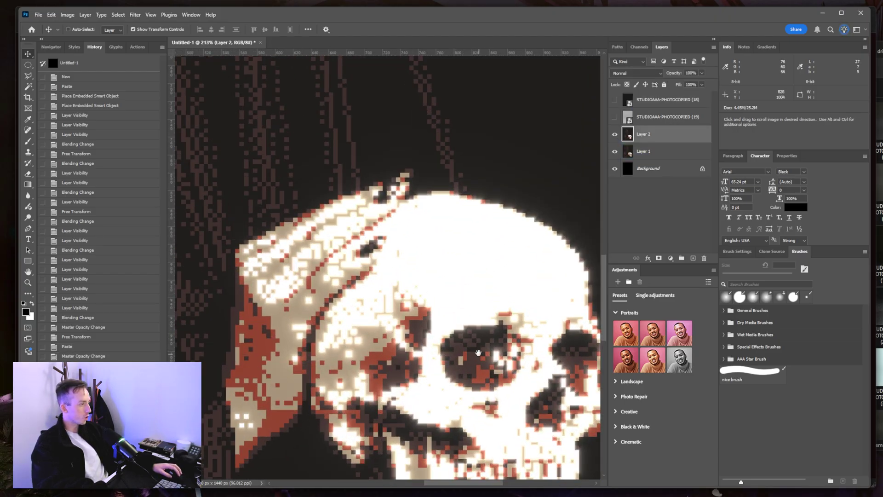
scroll(400, 207, "up", 3)
scroll(400, 207, "down", 2)
scroll(400, 207, "up", 1)
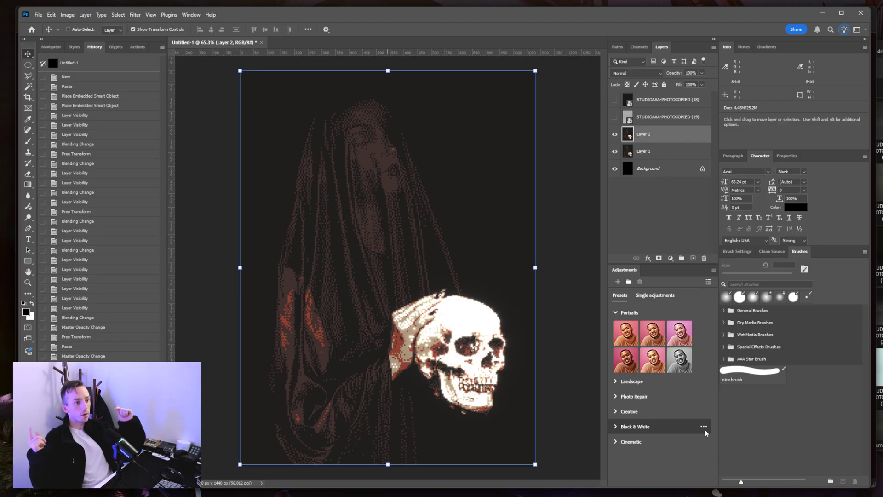
Briefly bring up the Discord server window, then close it
left_click(704, 427)
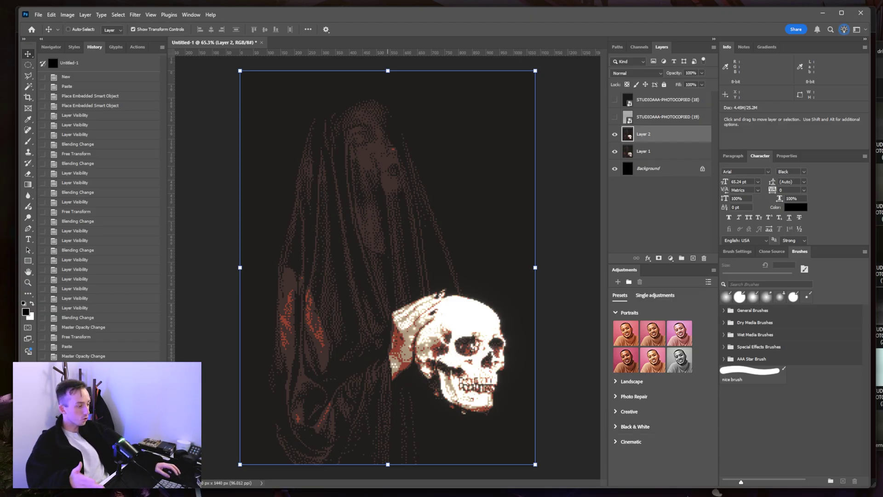
scroll(457, 232, "down", 10)
scroll(456, 232, "up", 10)
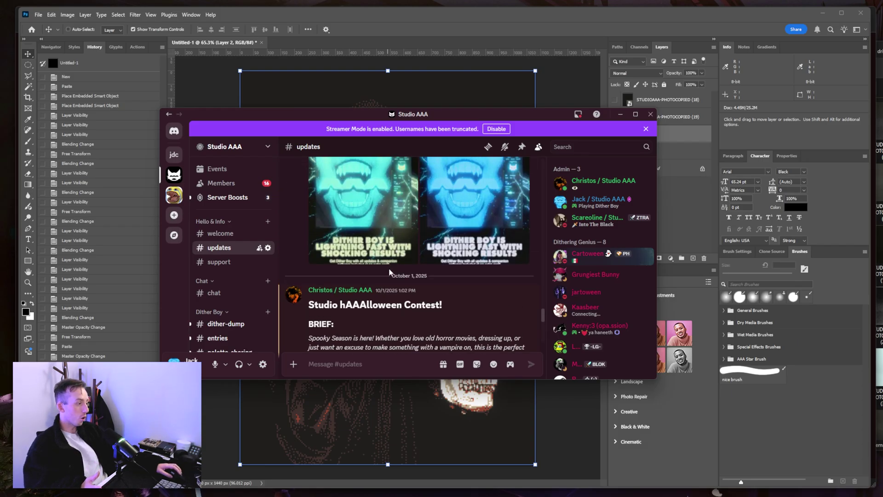
scroll(338, 272, "down", 3)
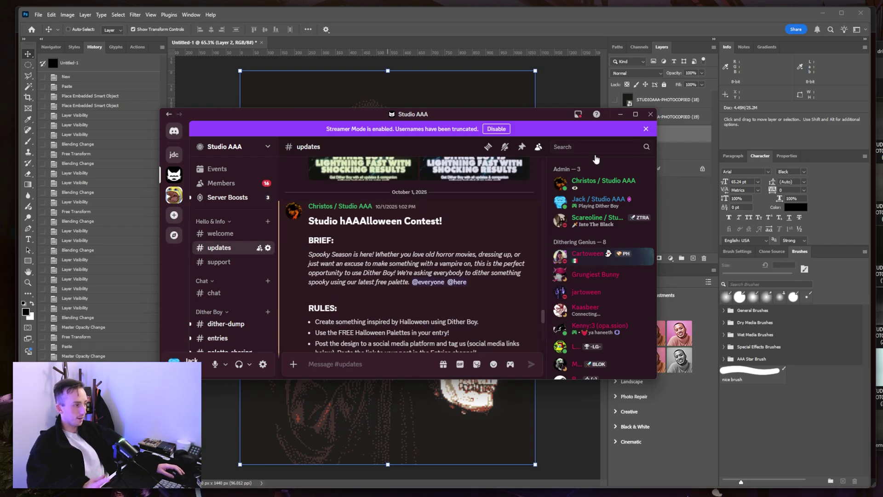
left_click(620, 115)
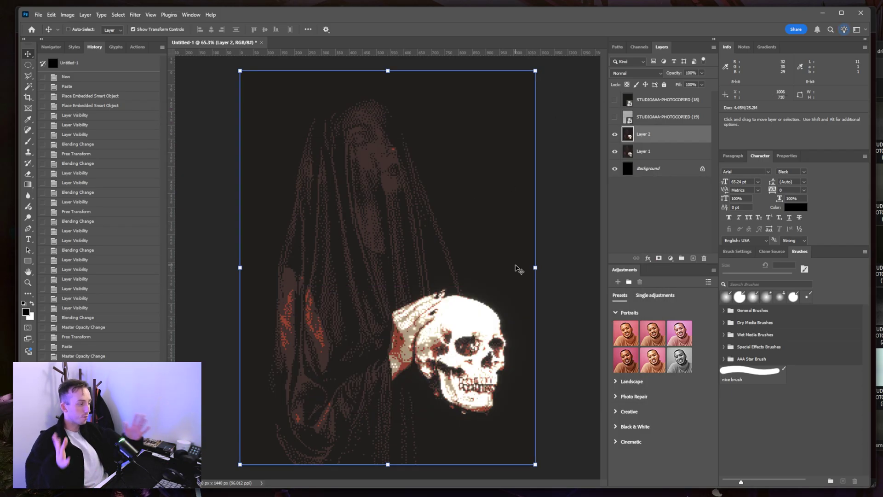